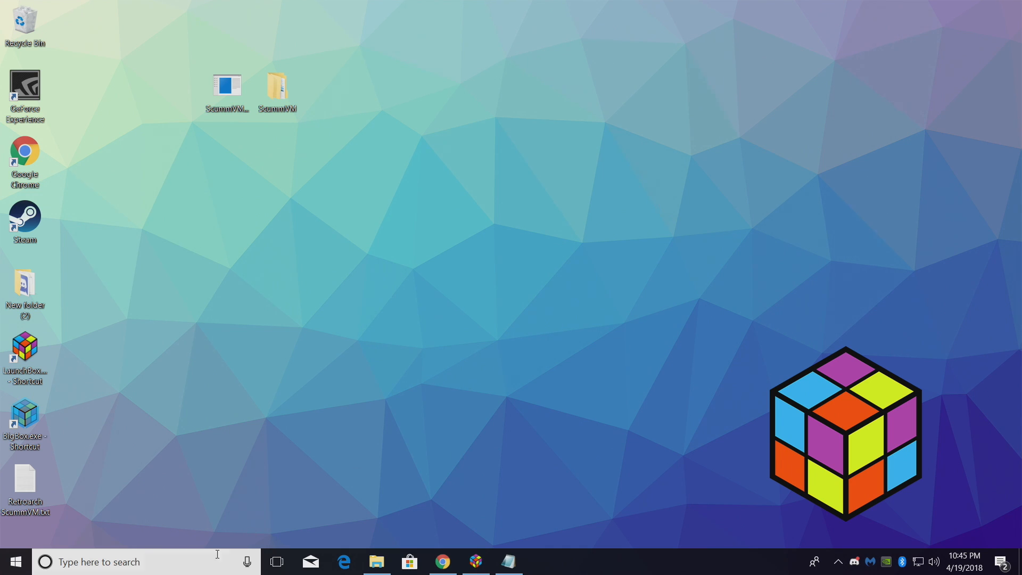
- Bring Chrome up on the EpicFail ScummVM Launcher forum page
left_click(444, 562)
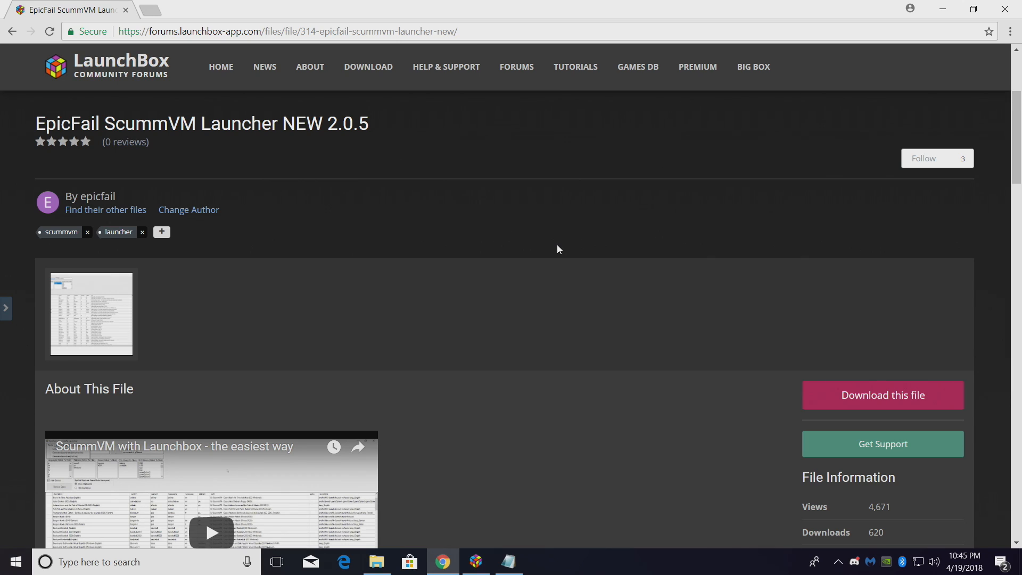
left_click_drag(35, 124, 323, 123)
left_click(413, 209)
- Download the ScummVM Launcher NEW 2.0.5 file, agreeing to the terms, and minimize the browser
left_click(883, 395)
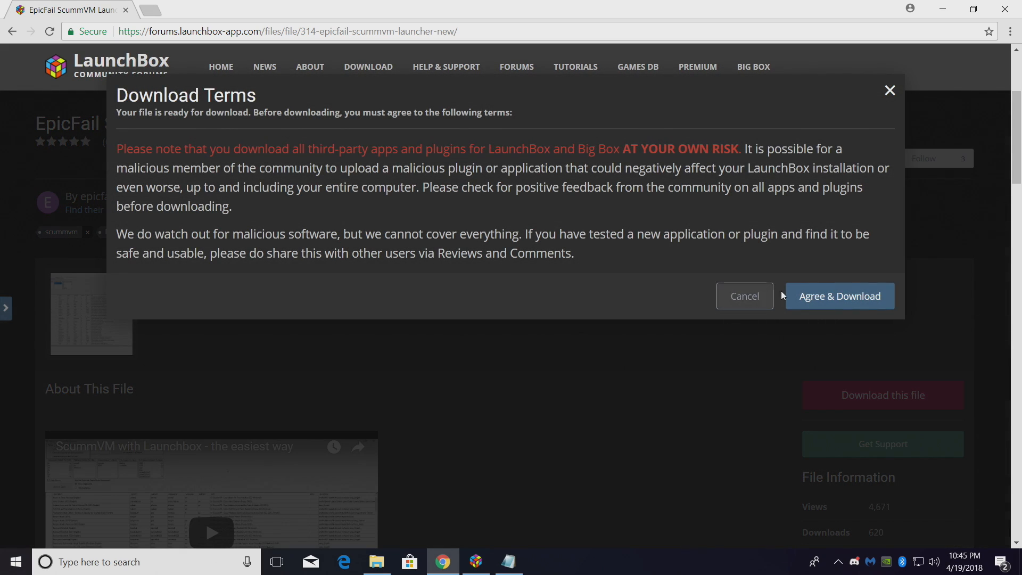
left_click(807, 297)
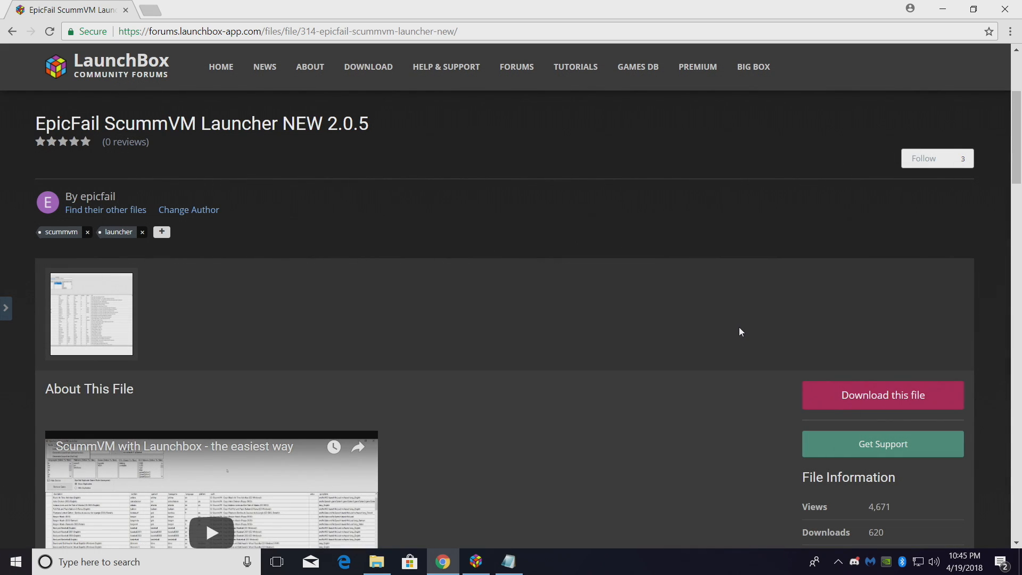
left_click(941, 10)
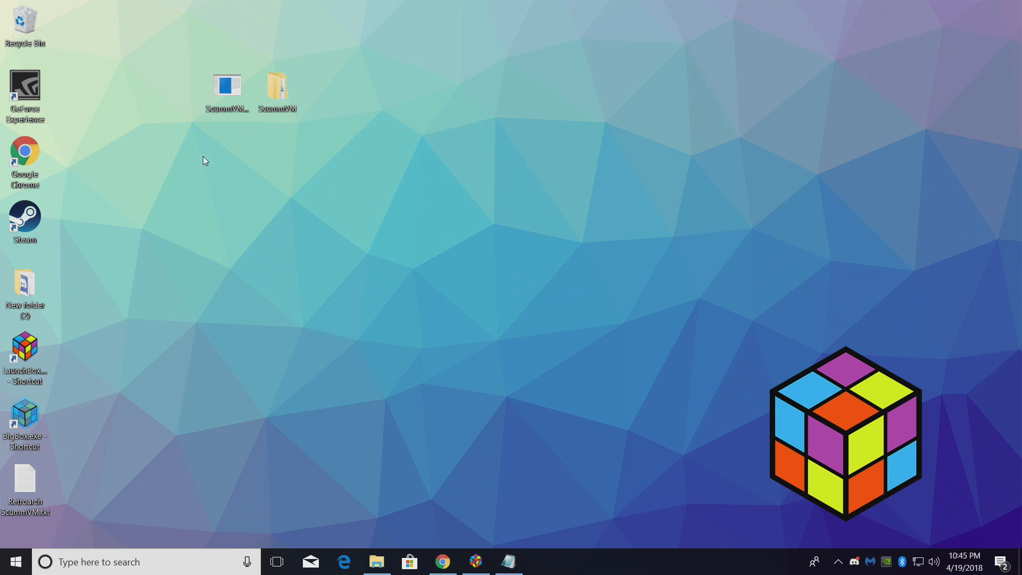
double_click(276, 93)
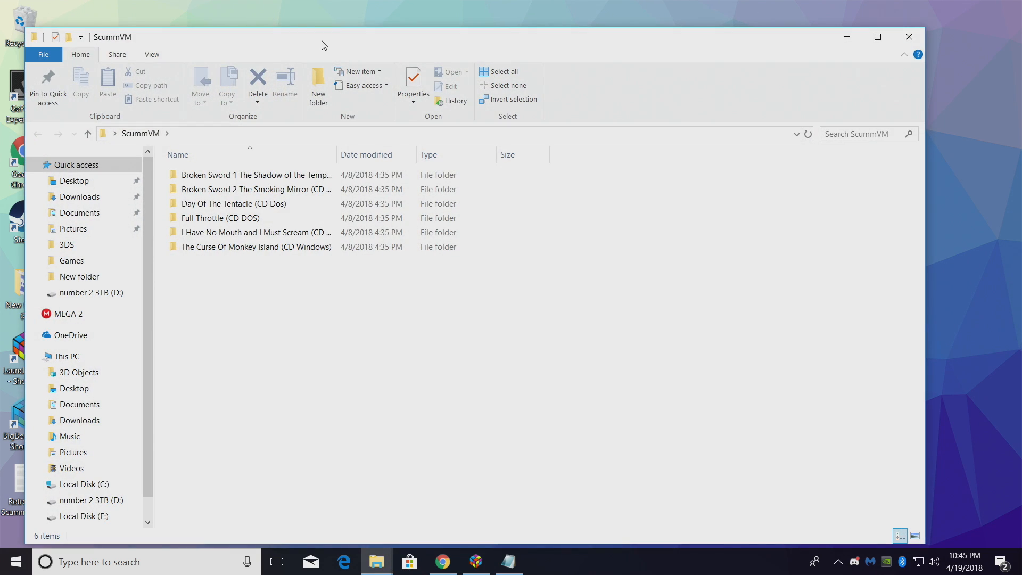
left_click_drag(324, 37, 370, 134)
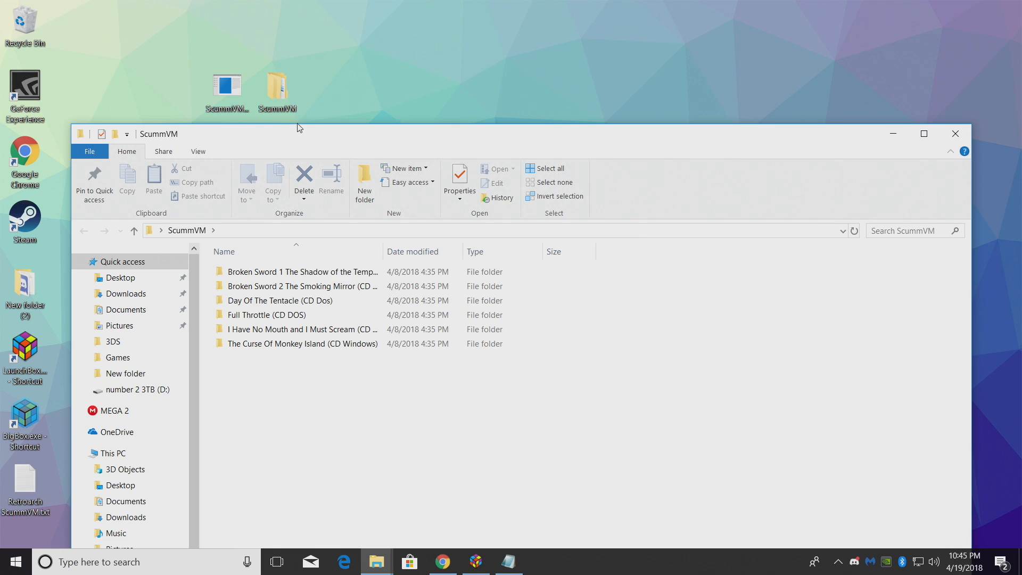
left_click_drag(297, 133, 316, 46)
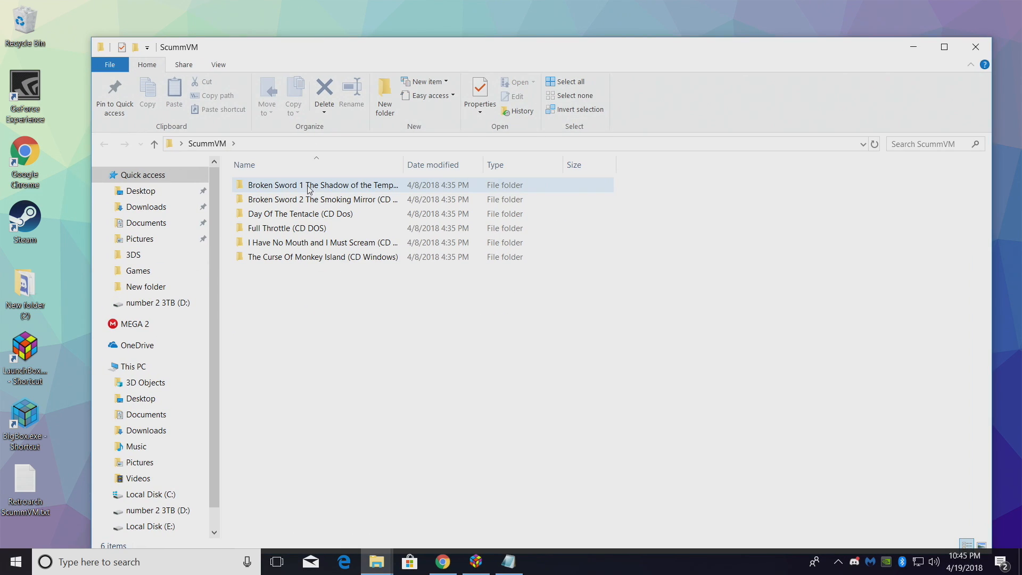
double_click(276, 228)
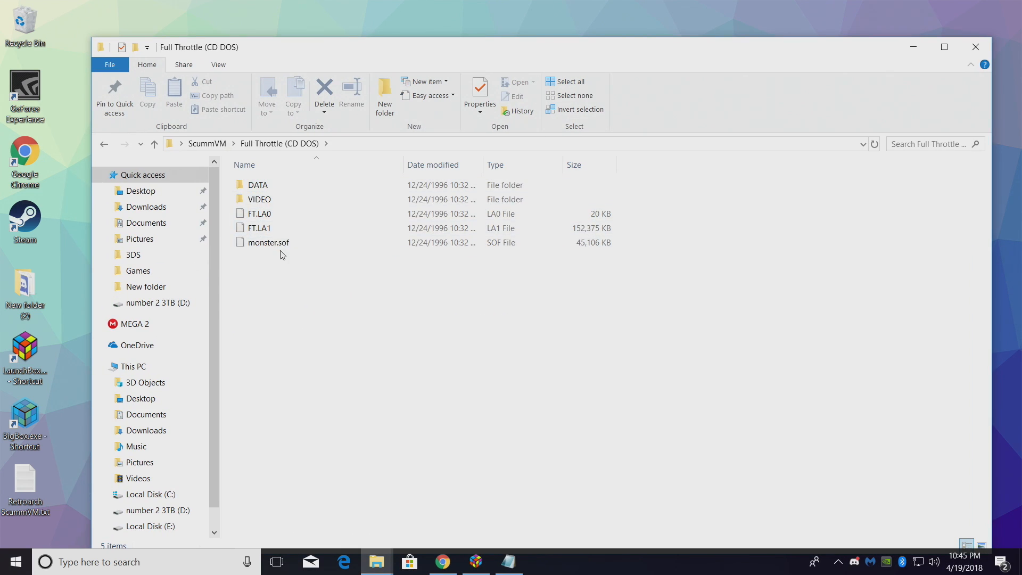
left_click(103, 144)
double_click(296, 185)
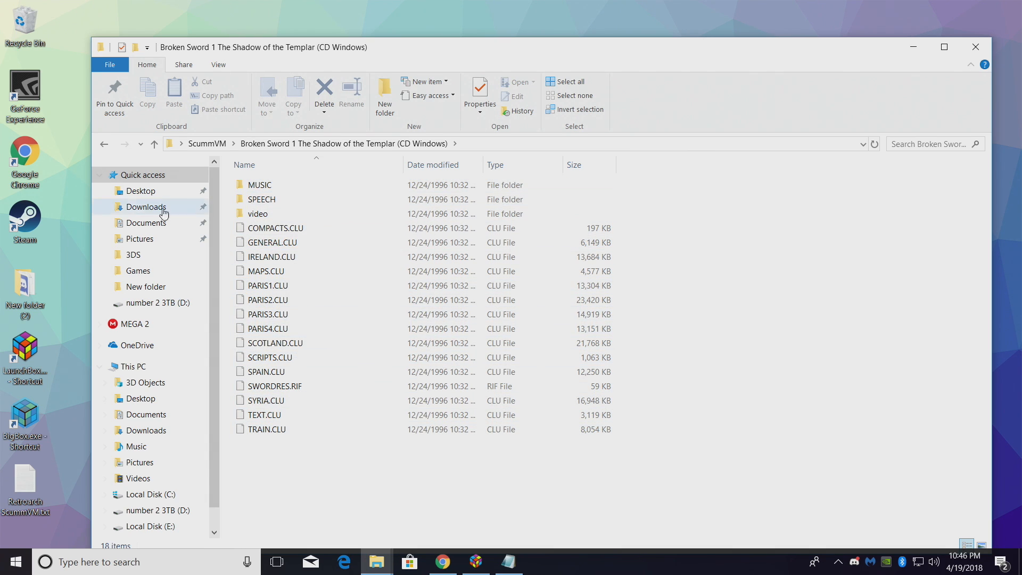
left_click(103, 144)
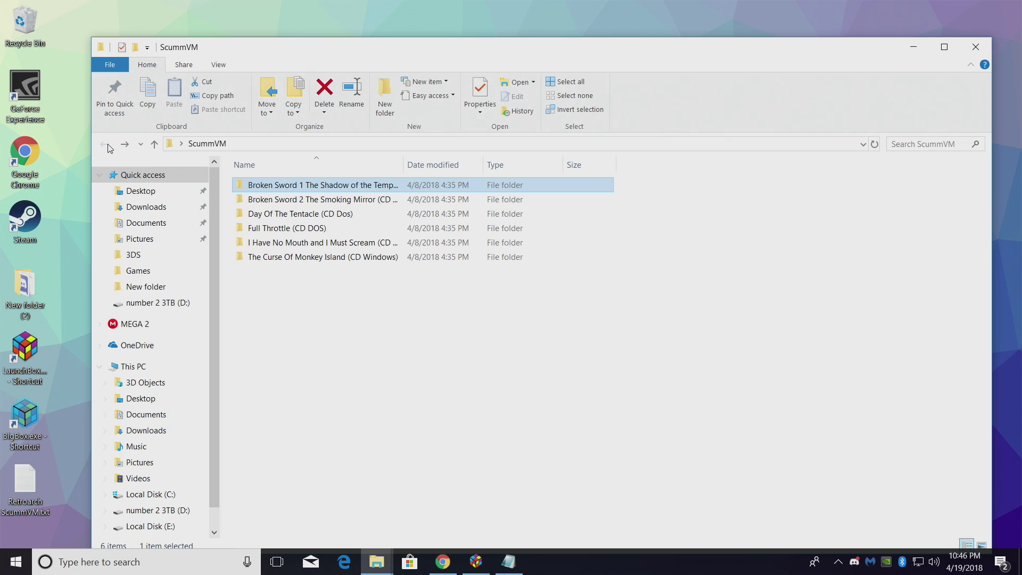
left_click(342, 374)
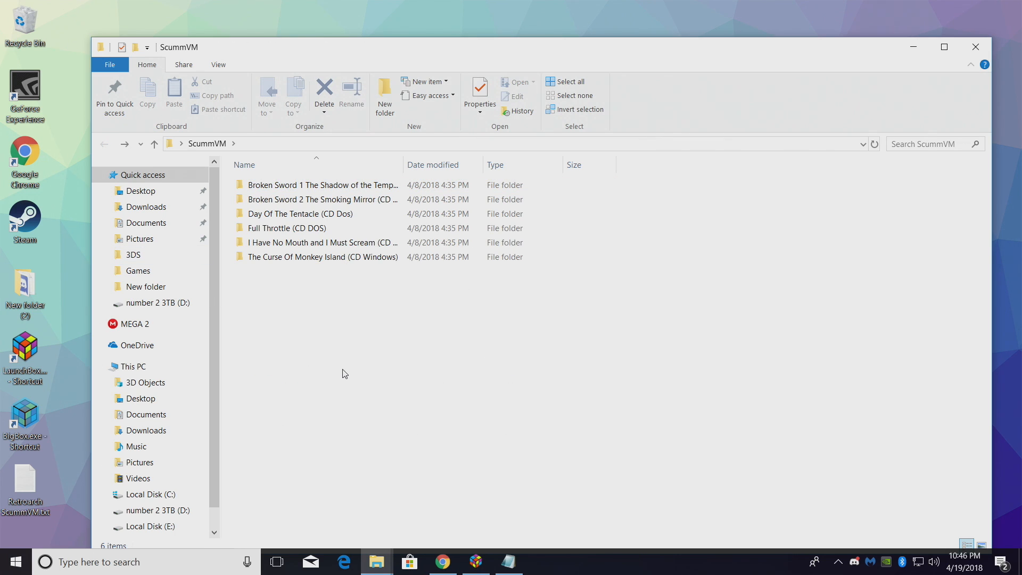
left_click(913, 47)
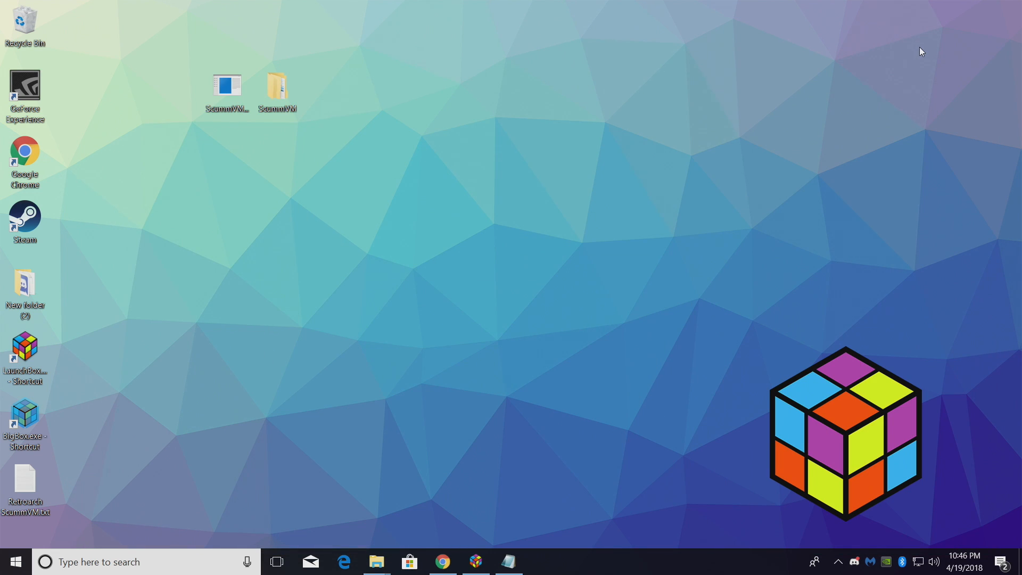
left_click(509, 562)
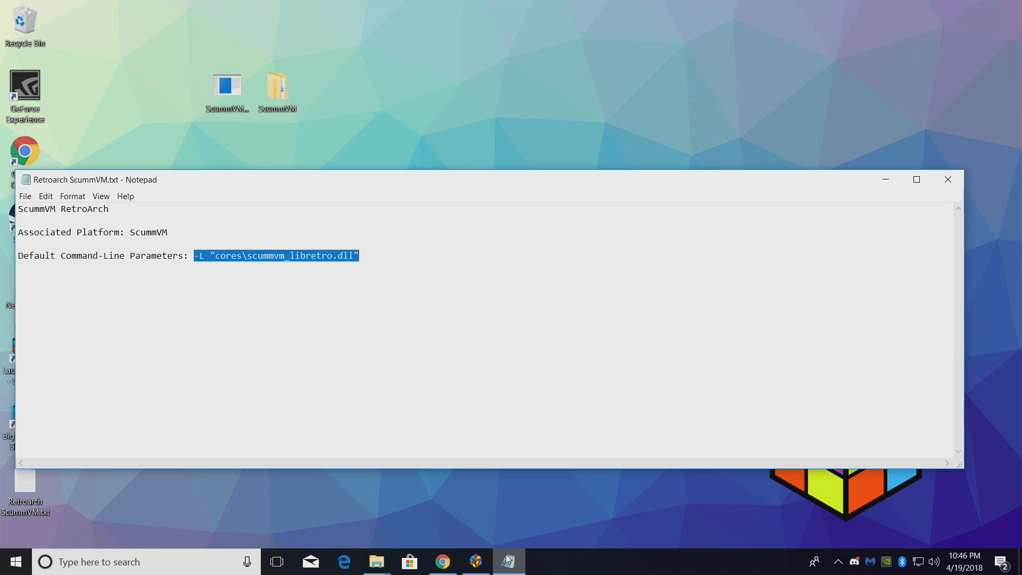
left_click(526, 360)
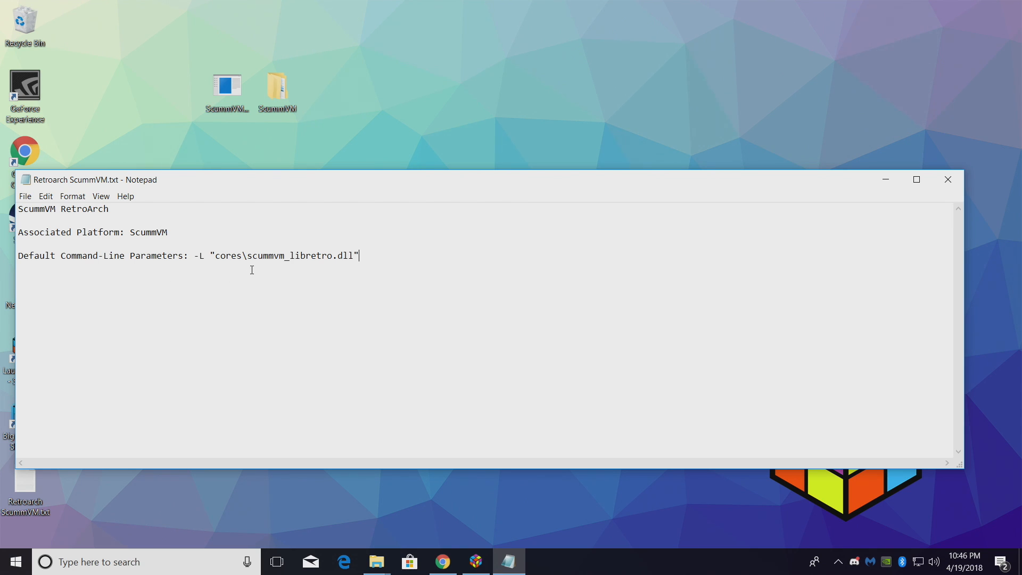
left_click_drag(361, 254, 194, 255)
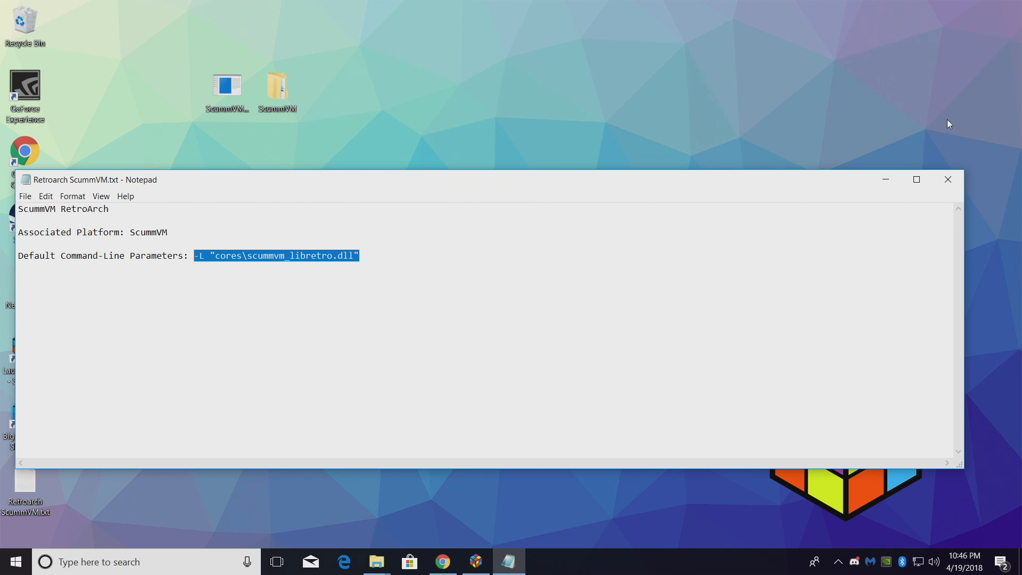
left_click(885, 180)
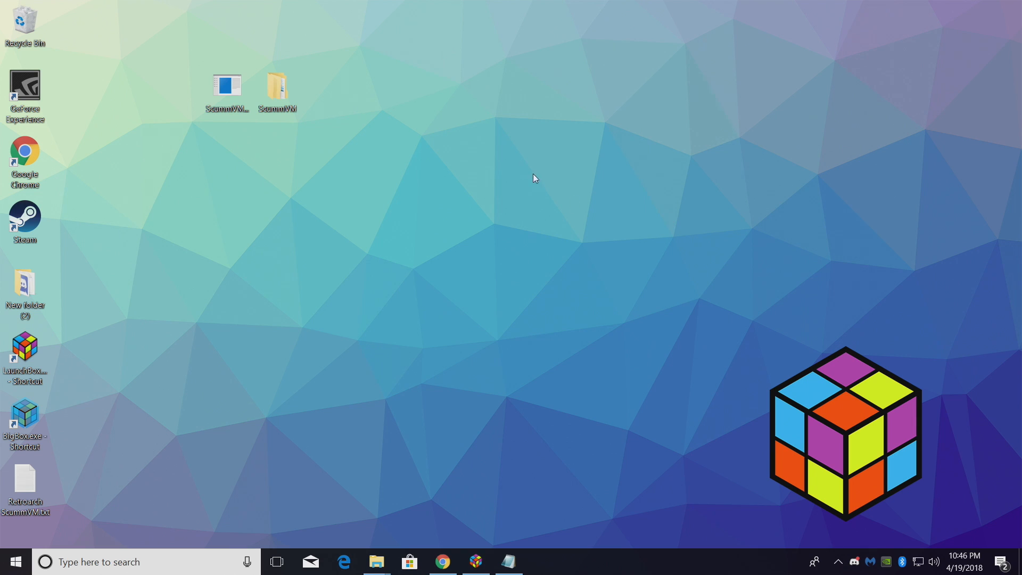
- Move ScummVMLauncher.exe into the ScummVM games folder
left_click(237, 106)
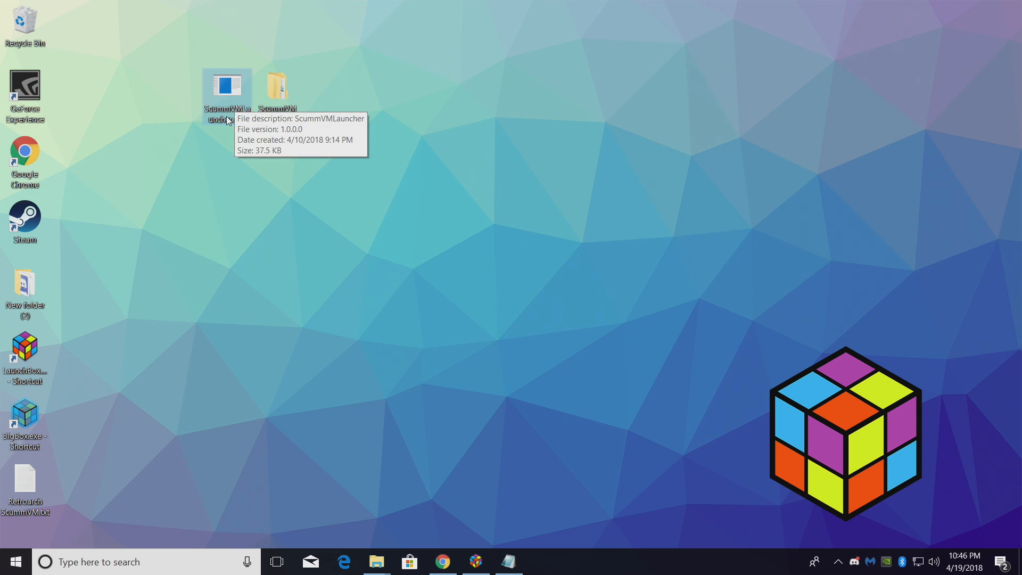
left_click_drag(228, 88, 283, 96)
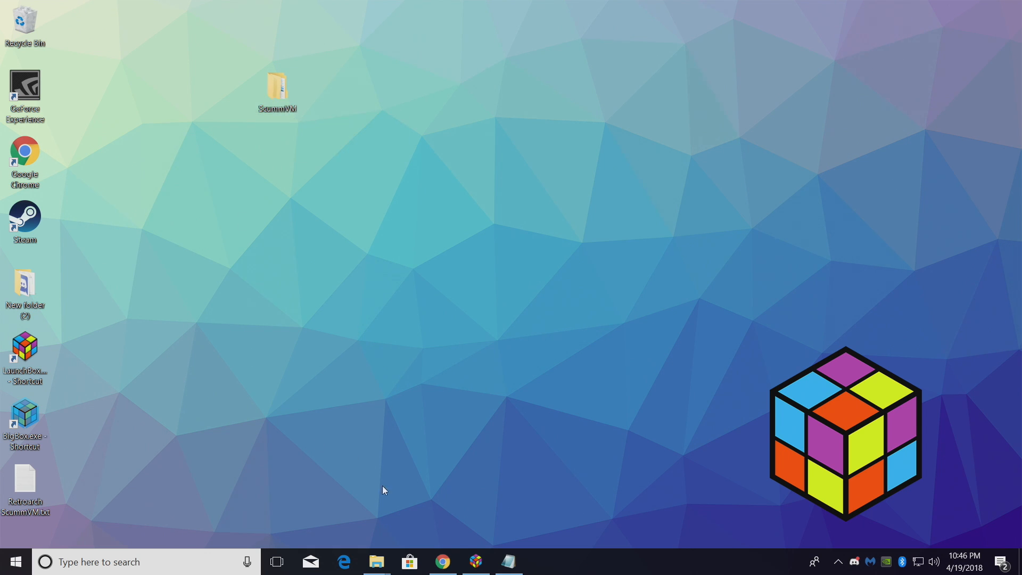
- Snap the LaunchBox folder window right and copy the ScummVM folder into LaunchBox's Games
mouse_move(376, 562)
left_click(324, 504)
left_click_drag(403, 10, 1018, 240)
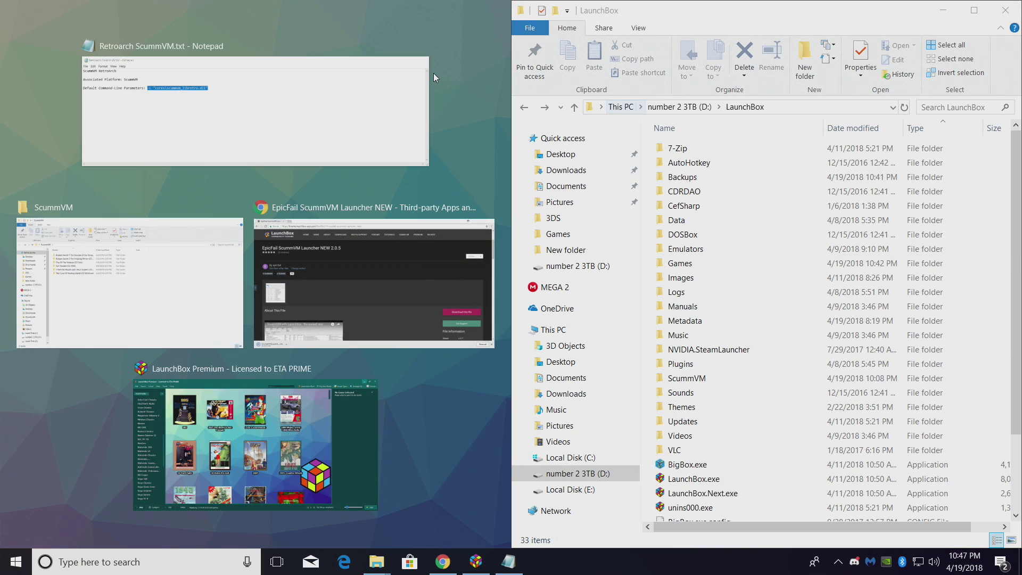
left_click(475, 53)
double_click(679, 263)
left_click_drag(277, 89, 644, 234)
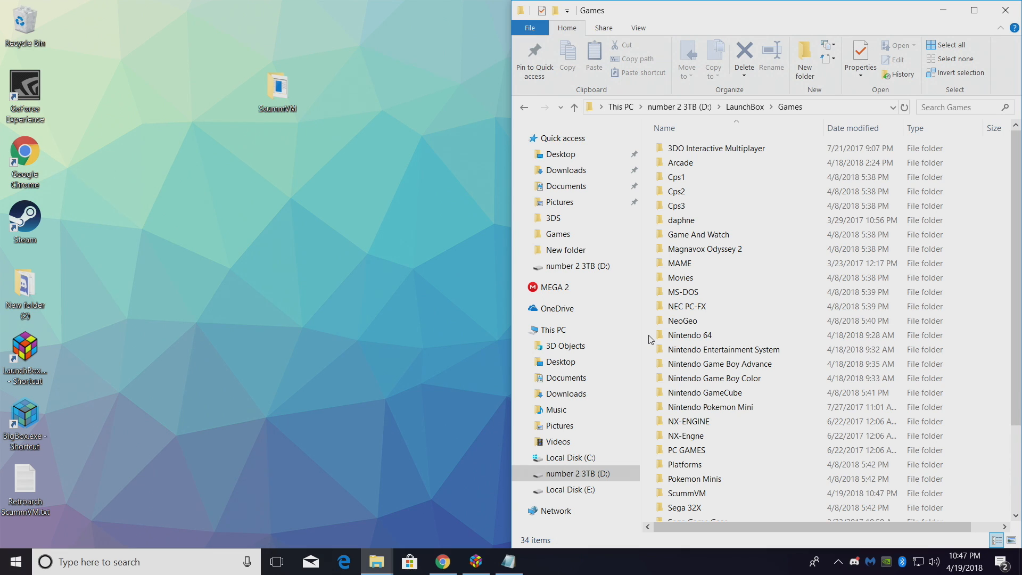
- Navigate back up and into LaunchBox's own ScummVM folder
left_click(525, 108)
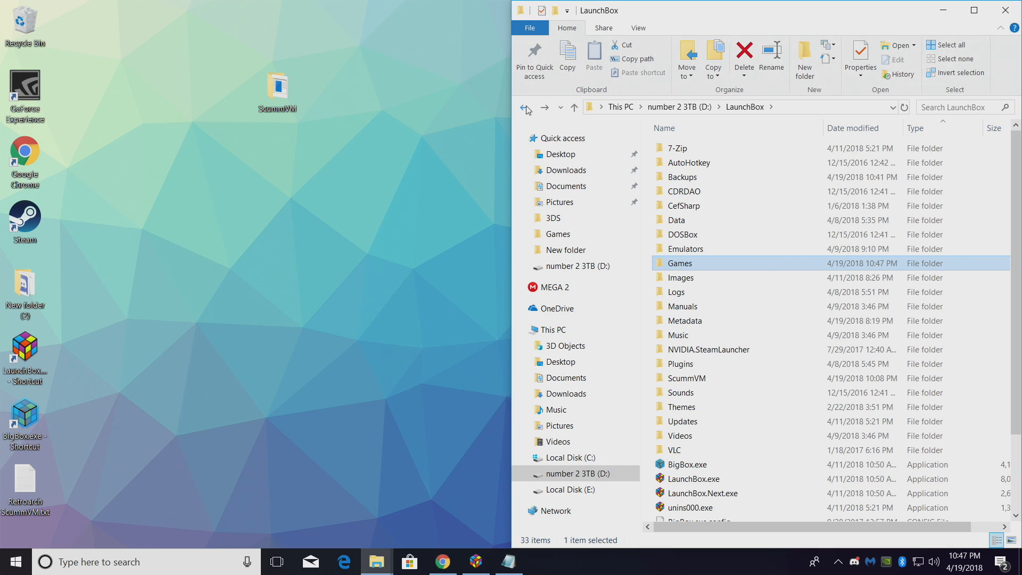
double_click(689, 381)
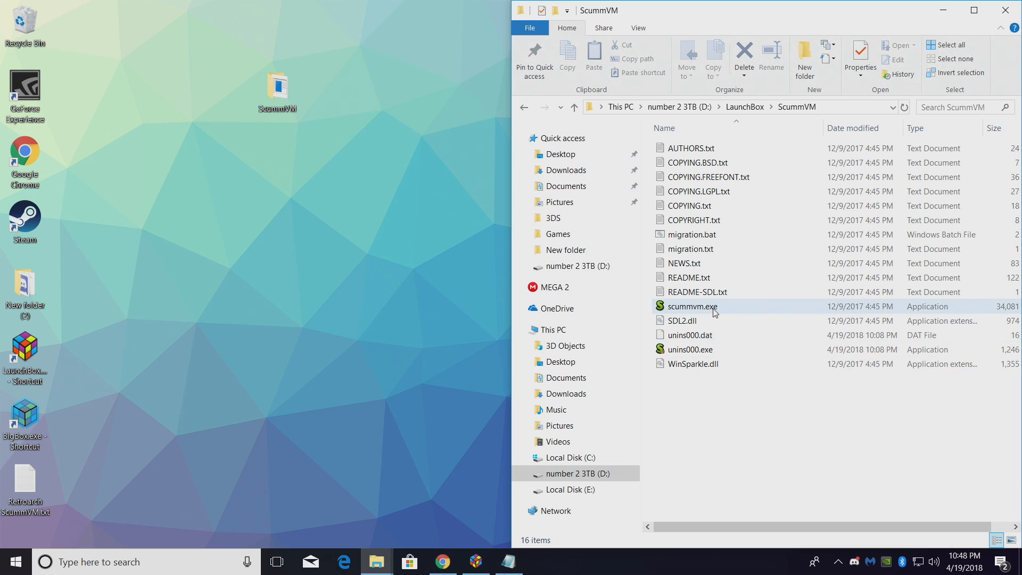
- Launch ScummVM and start Mass Add with the Shift-modified Add Game
double_click(693, 307)
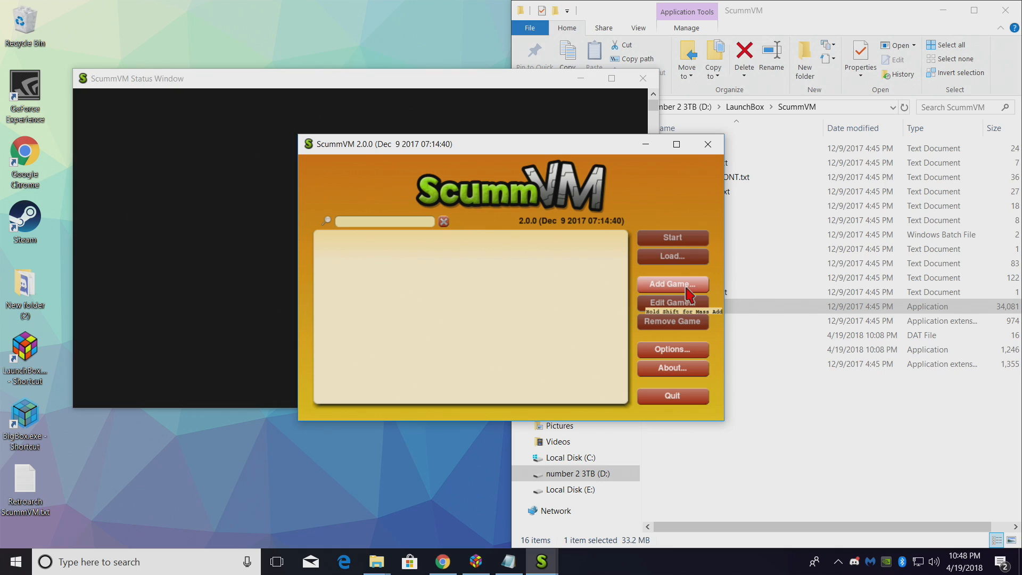
key("shift")
left_click(687, 289, "shift")
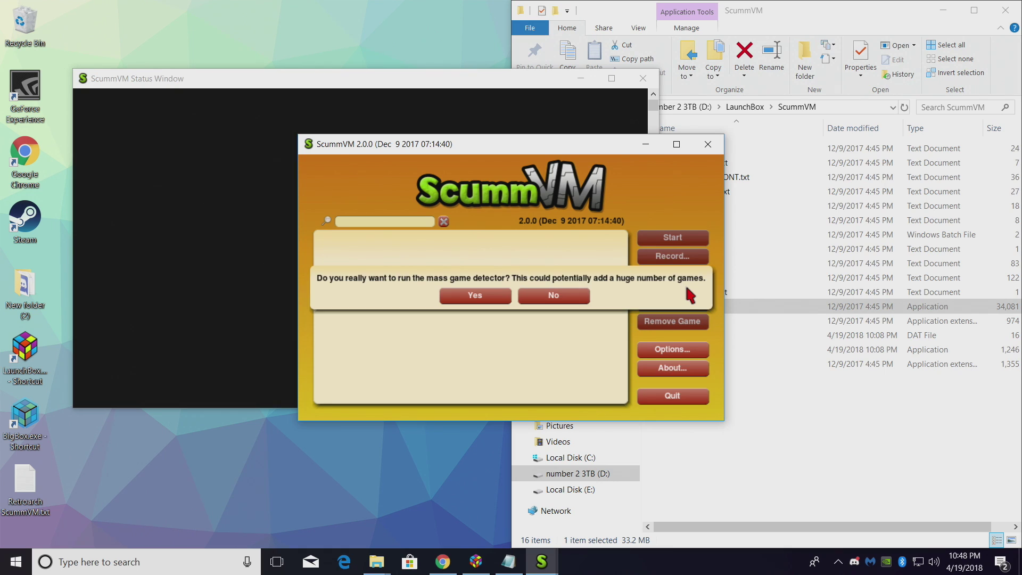
left_click(474, 296)
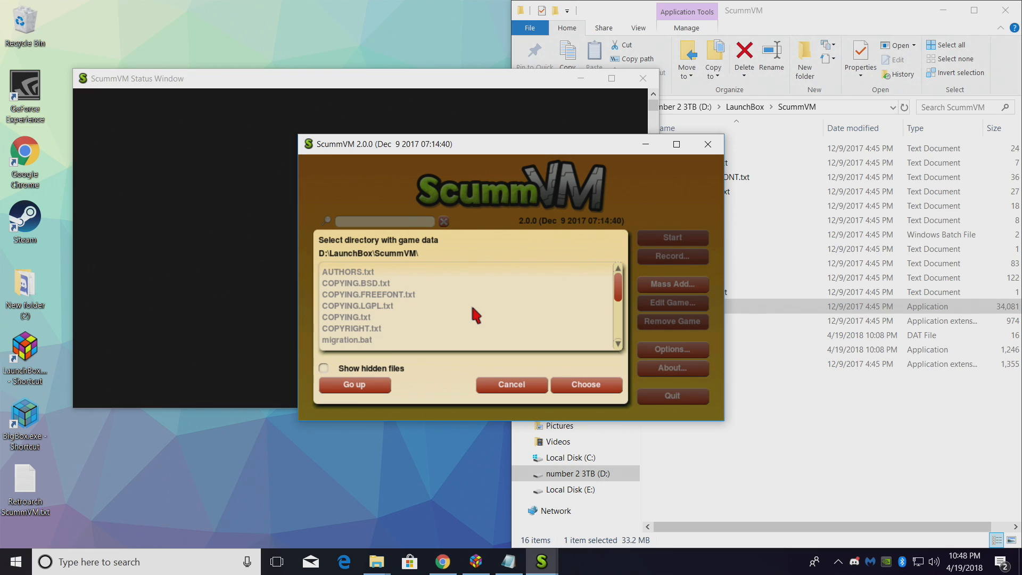
- Scan LaunchBox's Games\ScummVM folder and accept the six detected games
left_click(355, 384)
scroll(368, 344, "down", 1)
scroll(368, 340, "down", 2)
scroll(364, 336, "down", 1)
double_click(337, 317)
scroll(368, 320, "down", 2)
scroll(399, 308, "down", 1)
scroll(431, 297, "down", 3)
scroll(431, 297, "down", 2)
scroll(432, 298, "down", 4)
scroll(431, 297, "down", 3)
scroll(431, 298, "down", 2)
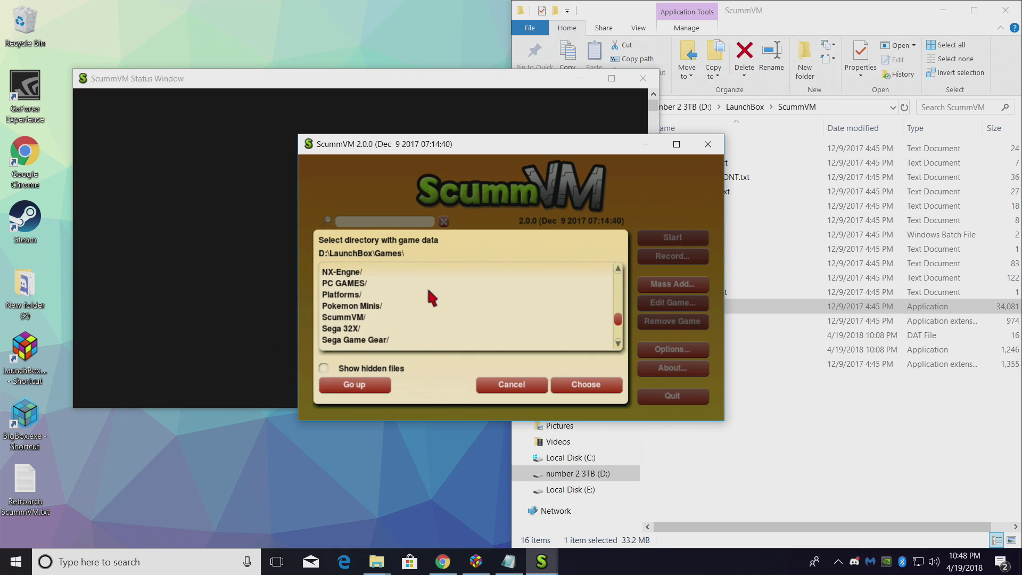
double_click(363, 317)
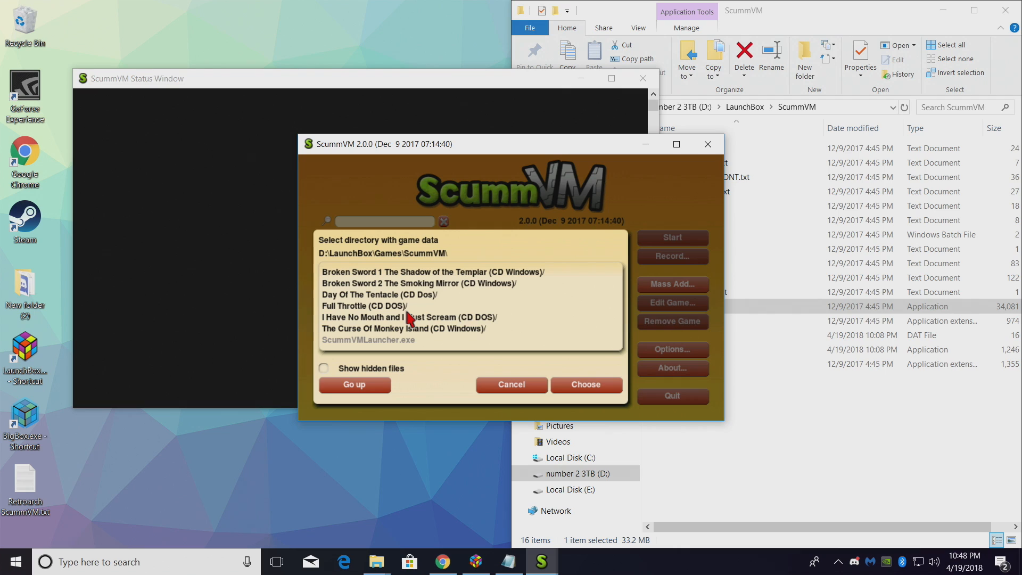
left_click(585, 384)
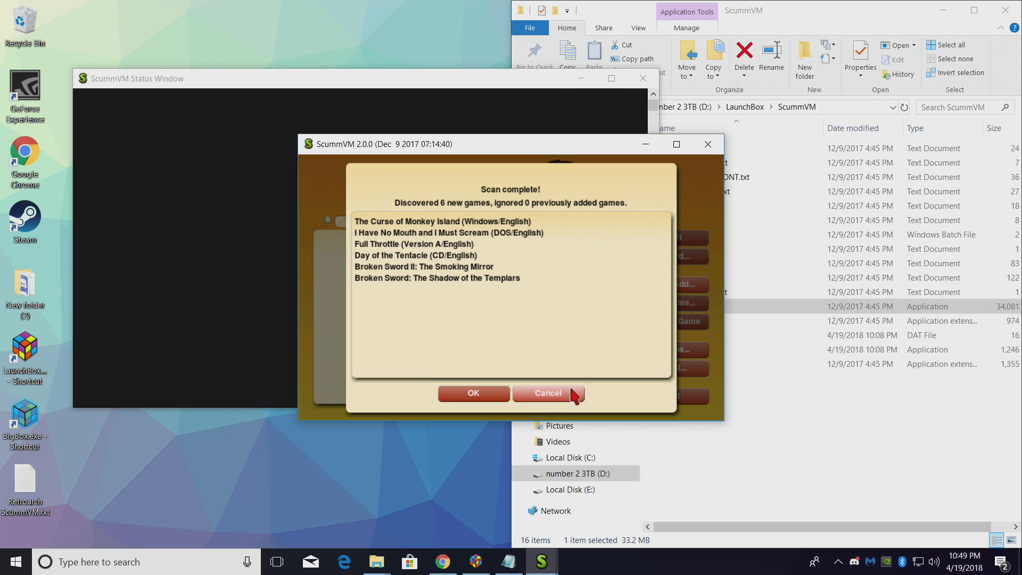
left_click(473, 393)
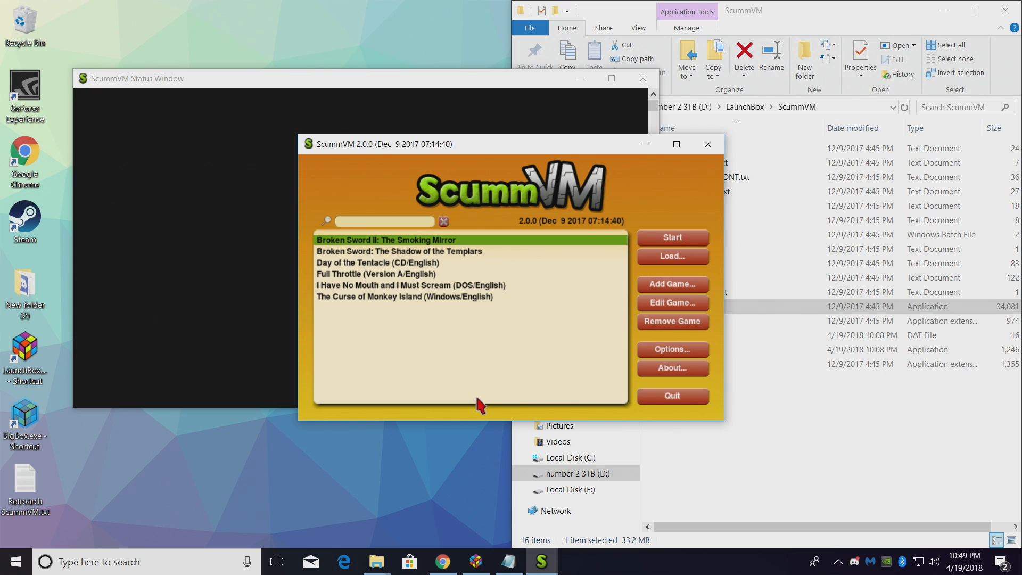
- Quit ScummVM and browse Explorer to LaunchBox > Games > ScummVM
left_click(672, 396)
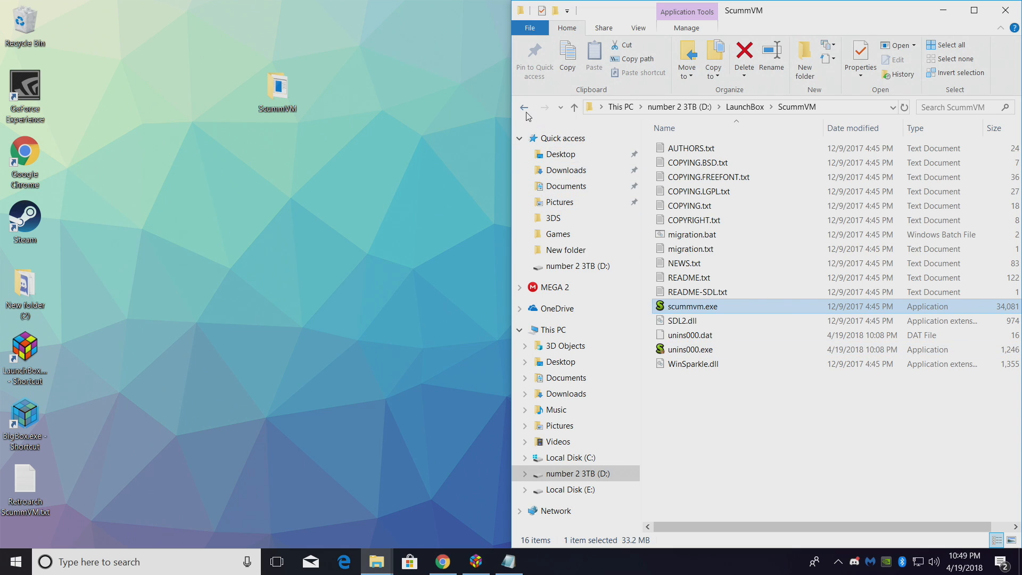
left_click(524, 107)
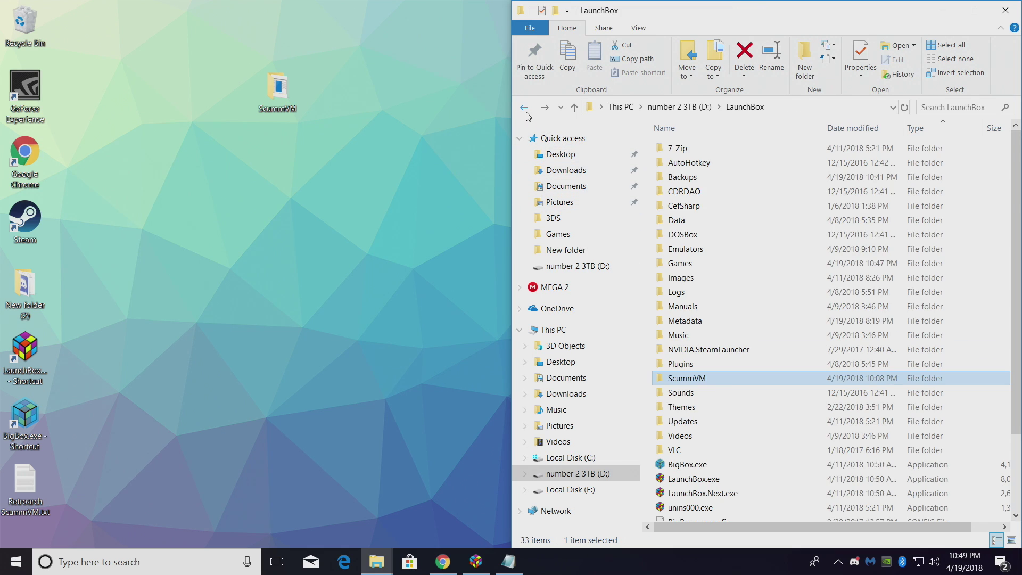
double_click(680, 263)
scroll(695, 272, "down", 3)
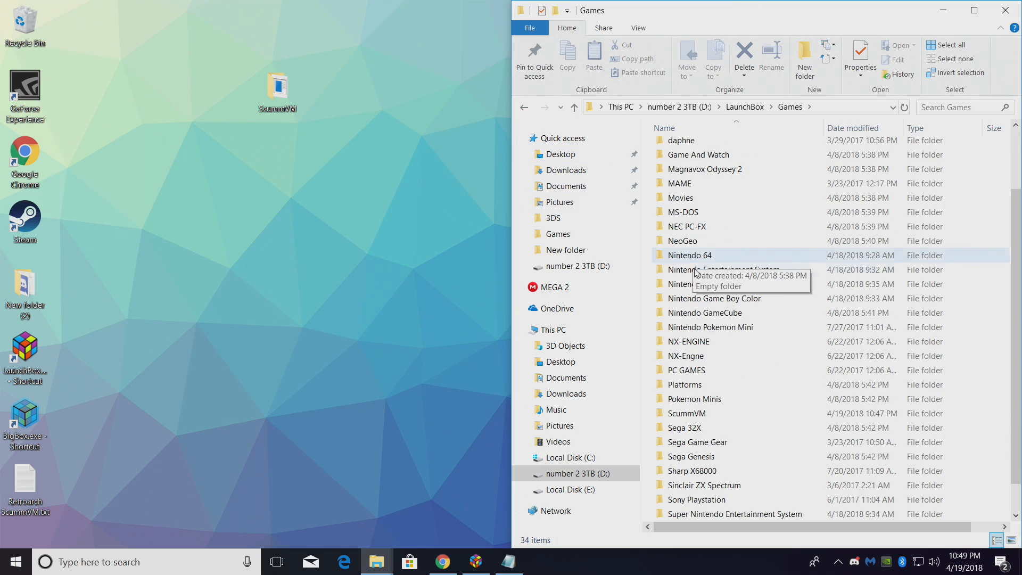
double_click(687, 413)
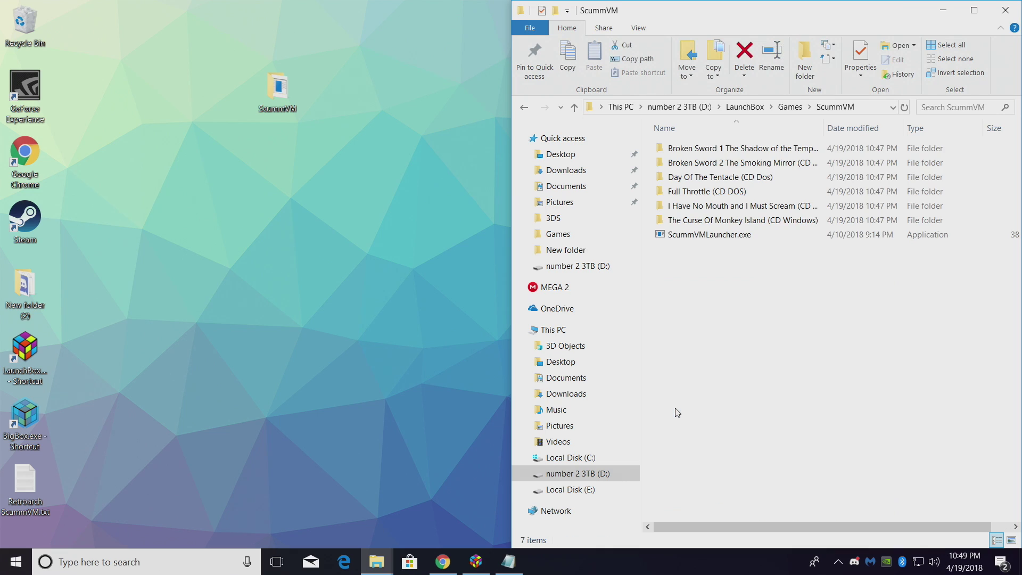
- Start EpicFail's ScummVMLauncher.exe from that folder
double_click(692, 238)
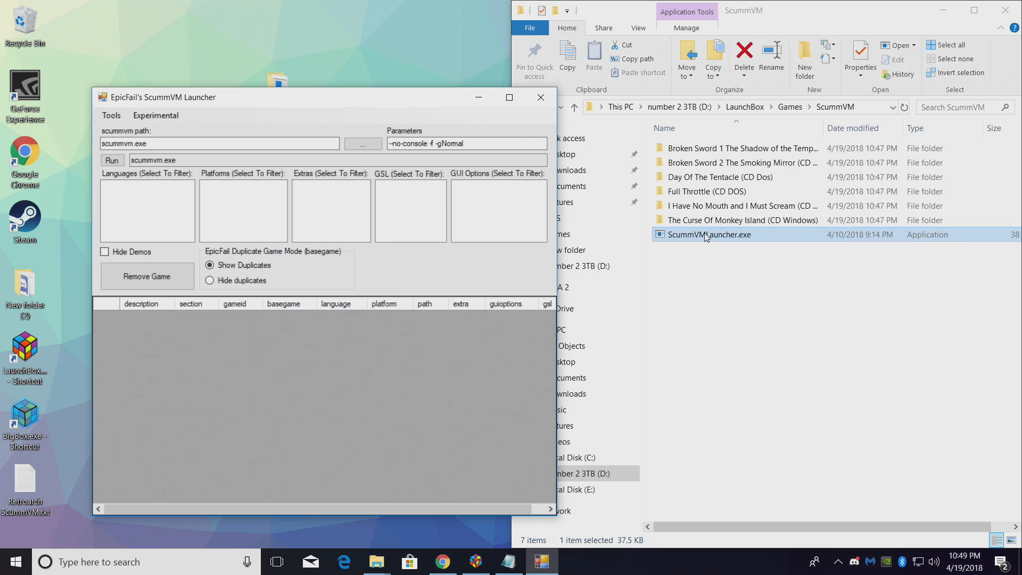
left_click_drag(403, 103, 378, 81)
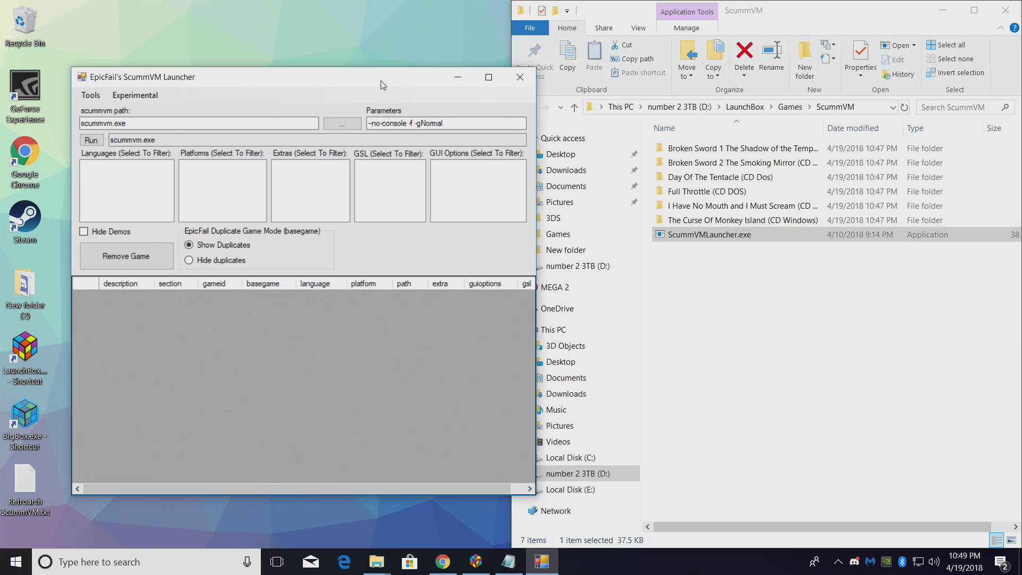
left_click(92, 120)
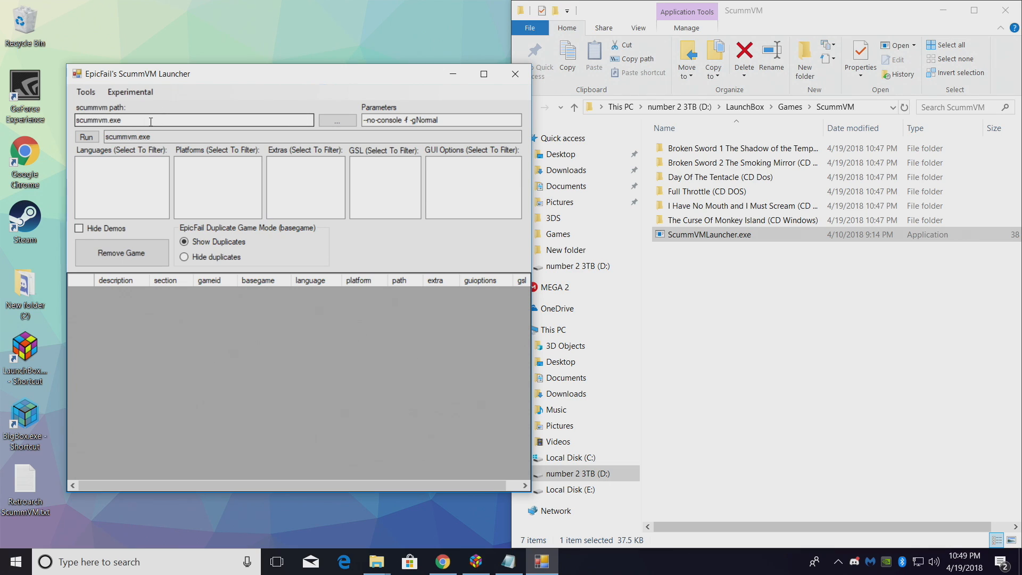
- Load scummvm.ini via Tools so the six games list, and set Hide duplicates
left_click(86, 92)
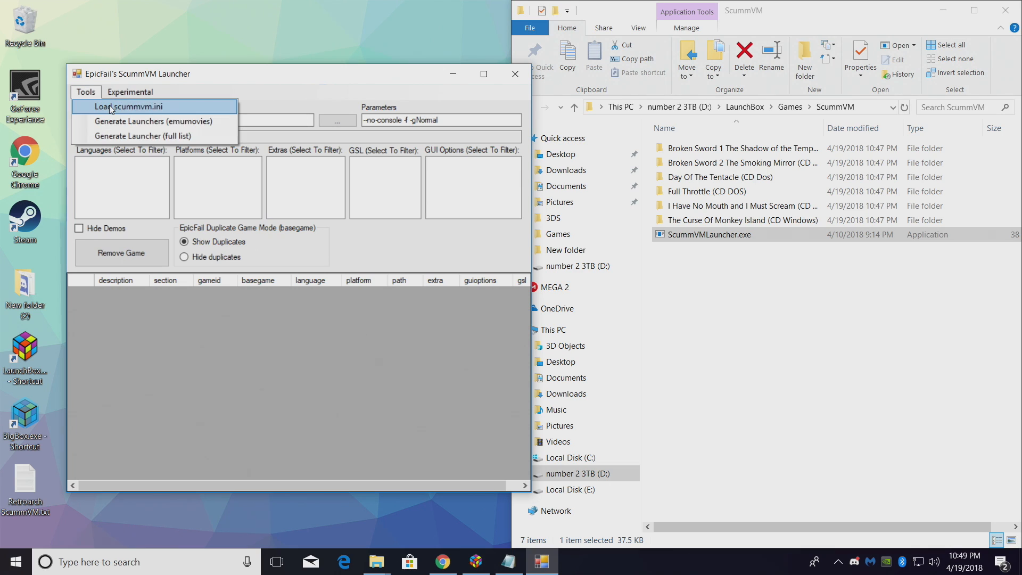
left_click(110, 105)
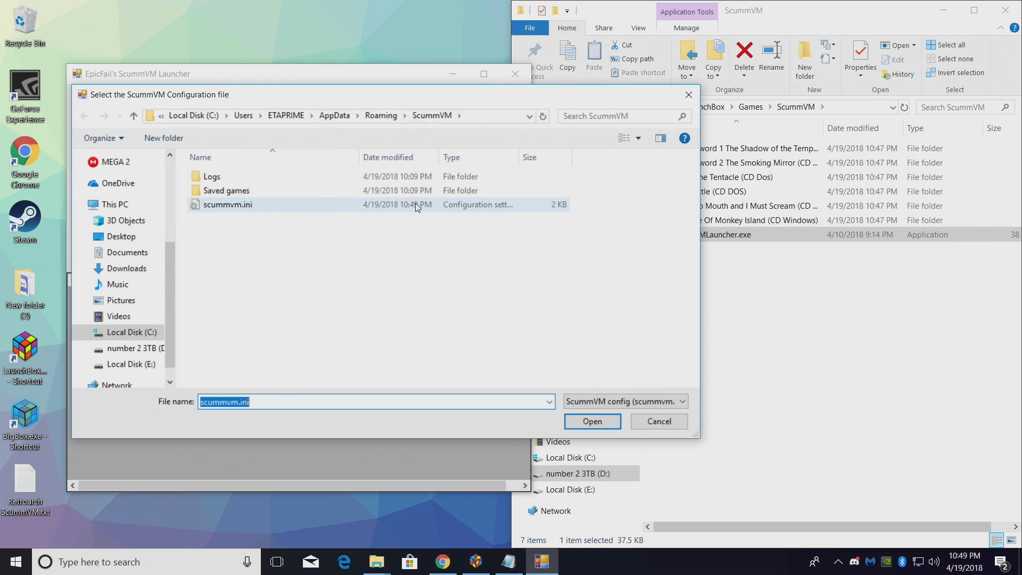
double_click(218, 206)
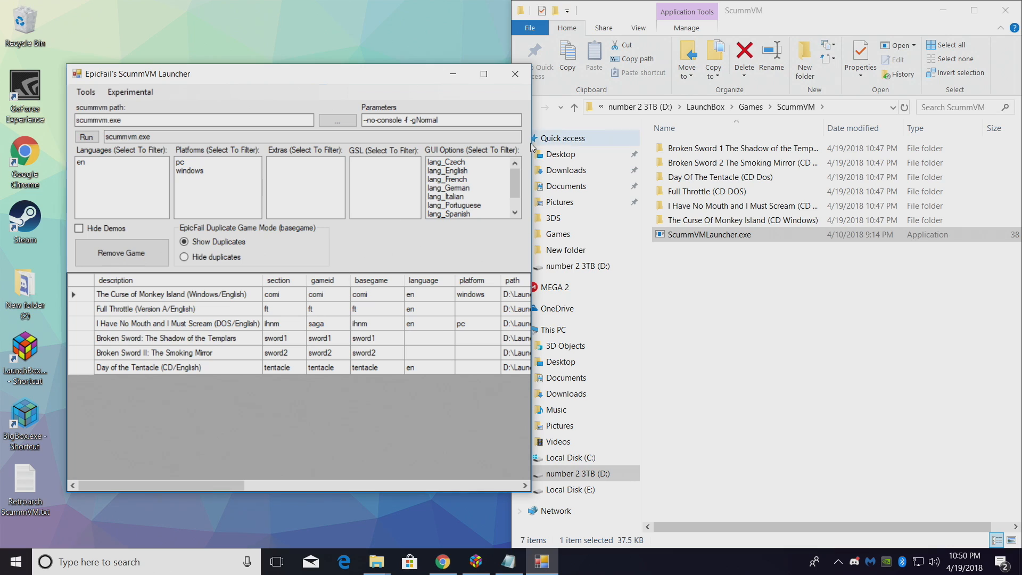
left_click(186, 256)
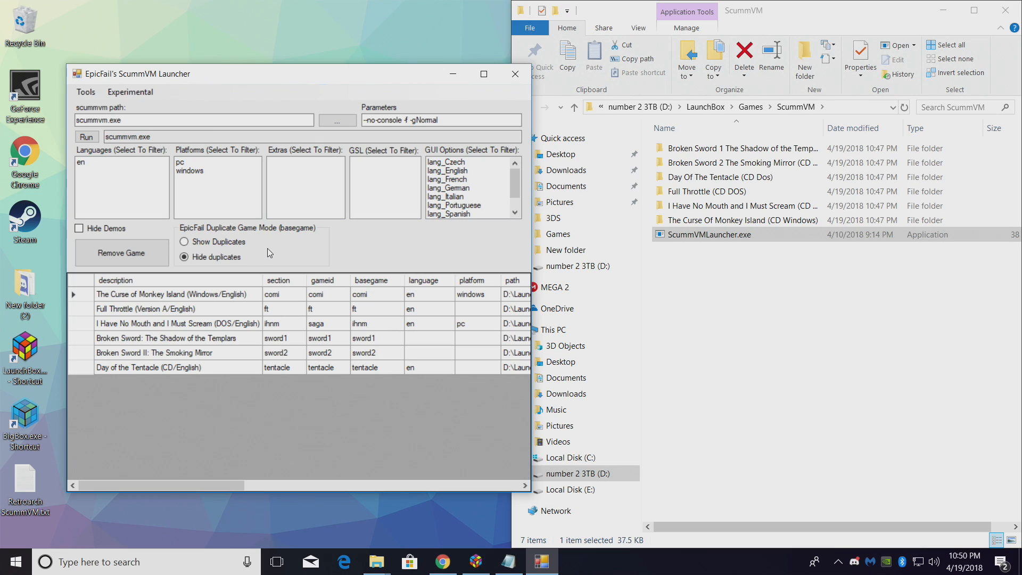
- Run Experimental > Prepare Collection for RetroArch (full list) and confirm the PAY ATTENTION prompt
left_click(127, 96)
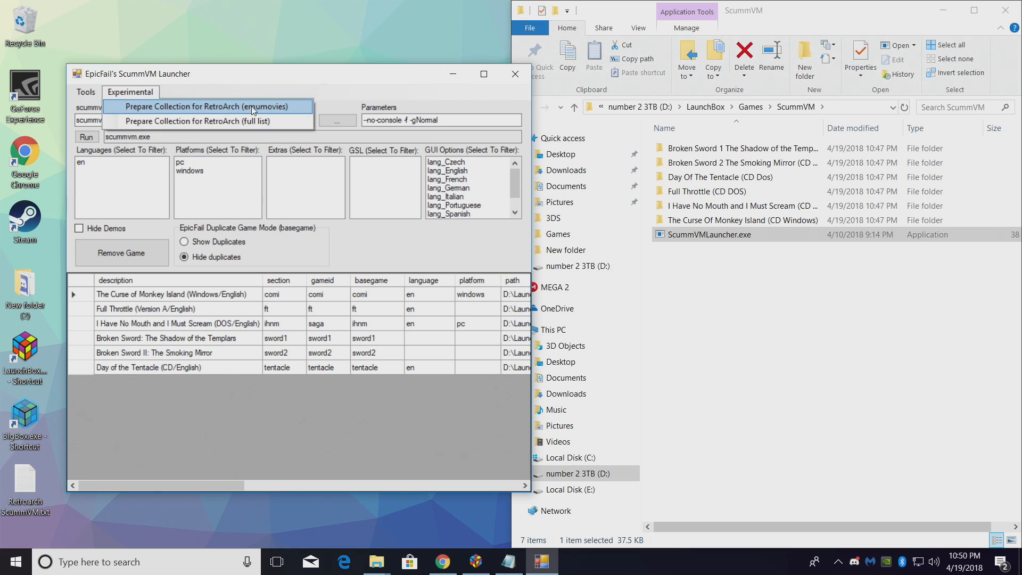
left_click(293, 122)
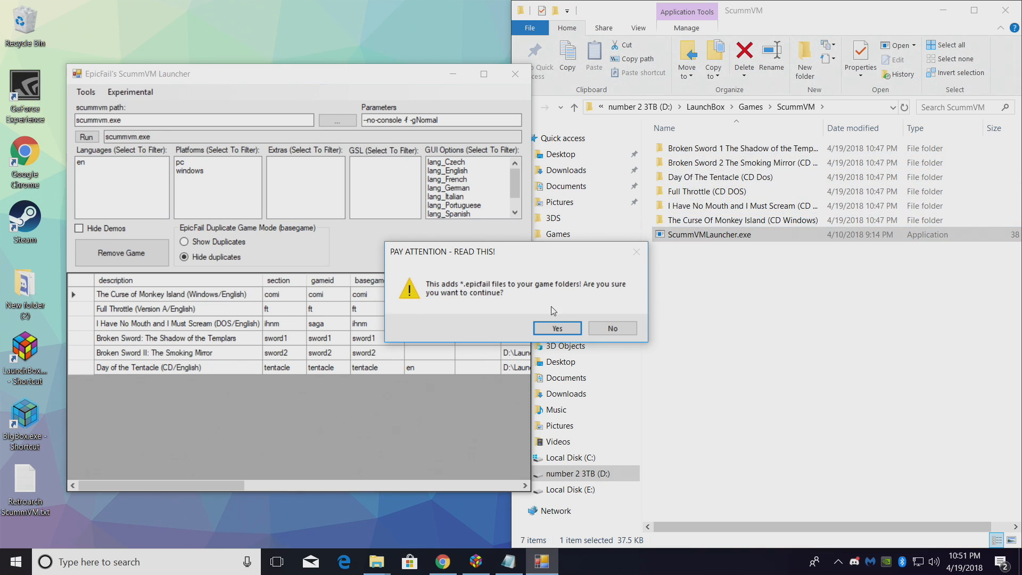
left_click(558, 328)
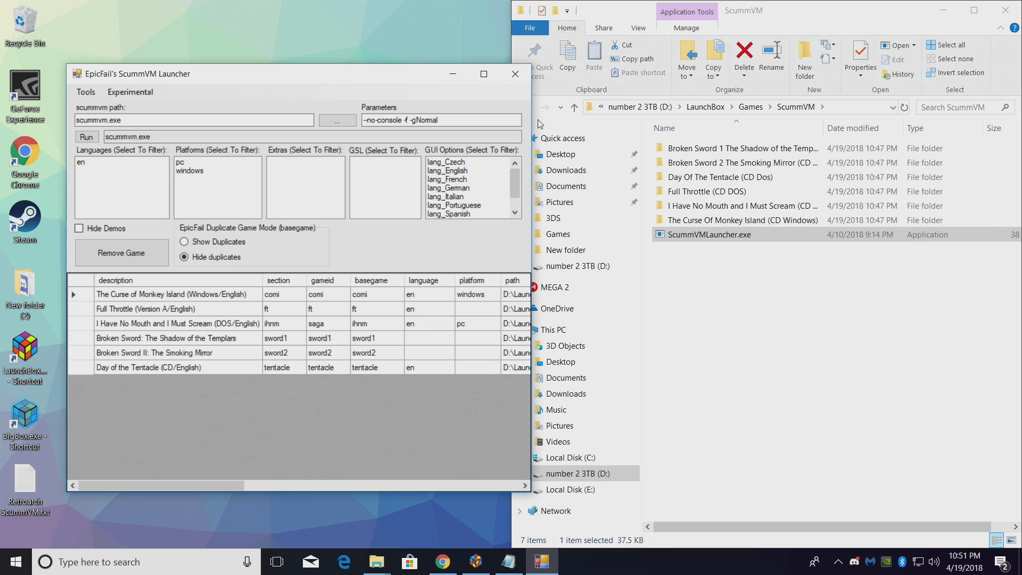
- Close the launcher, check Full Throttle (CD DOS) holds its .epicfail file, and close Explorer
left_click(516, 74)
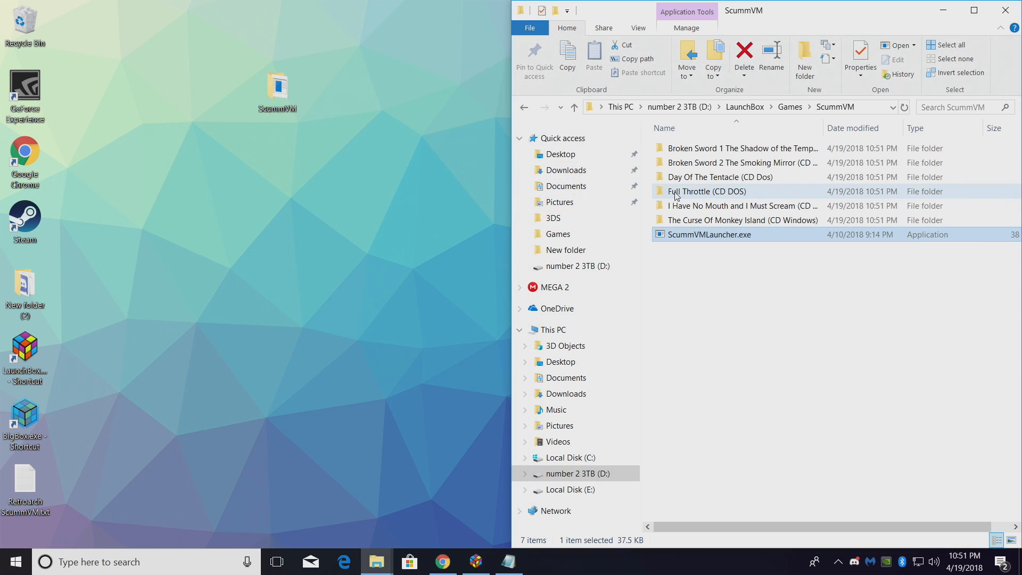
left_click(775, 192)
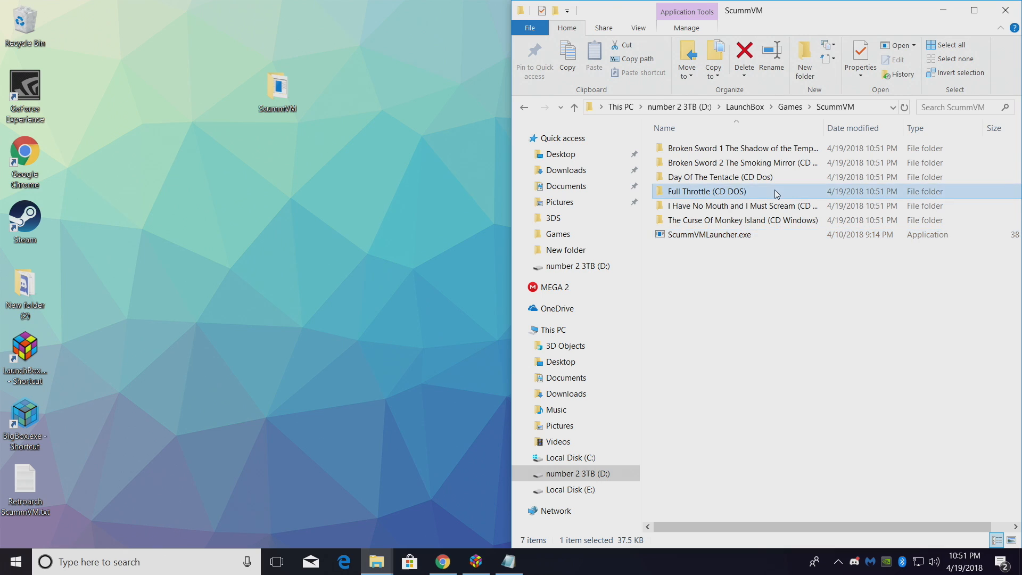
double_click(776, 192)
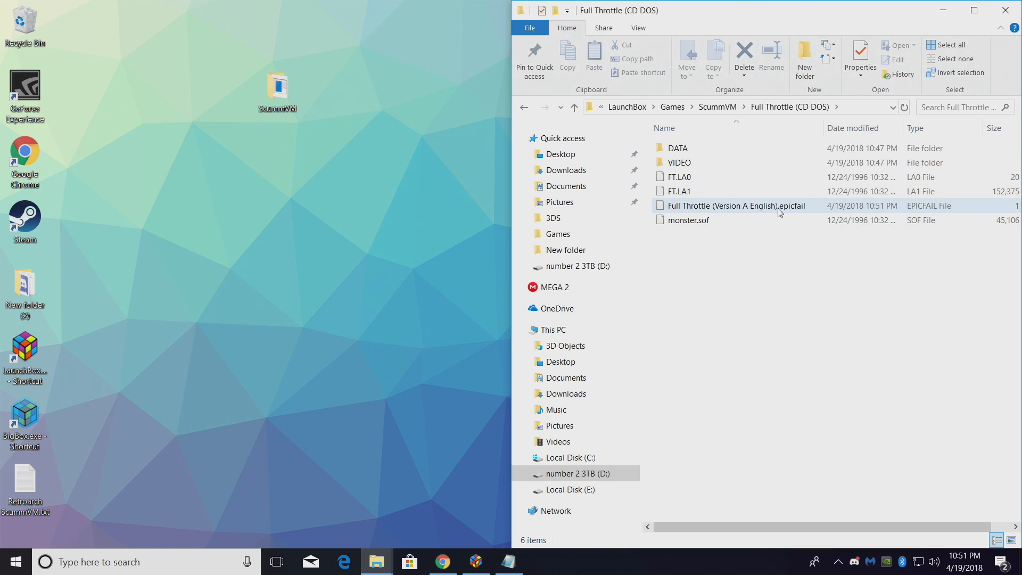
mouse_move(736, 207)
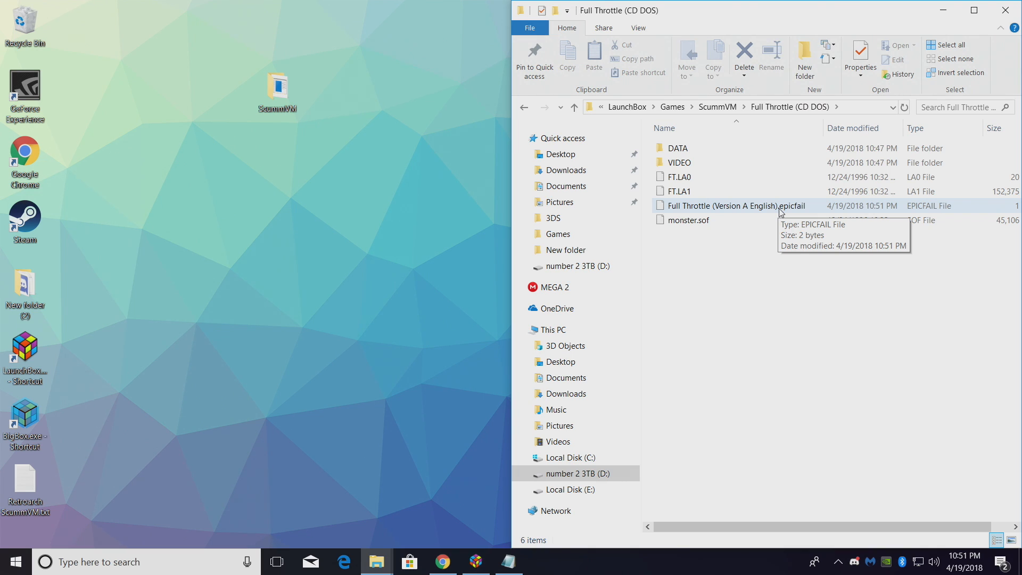
left_click(1000, 13)
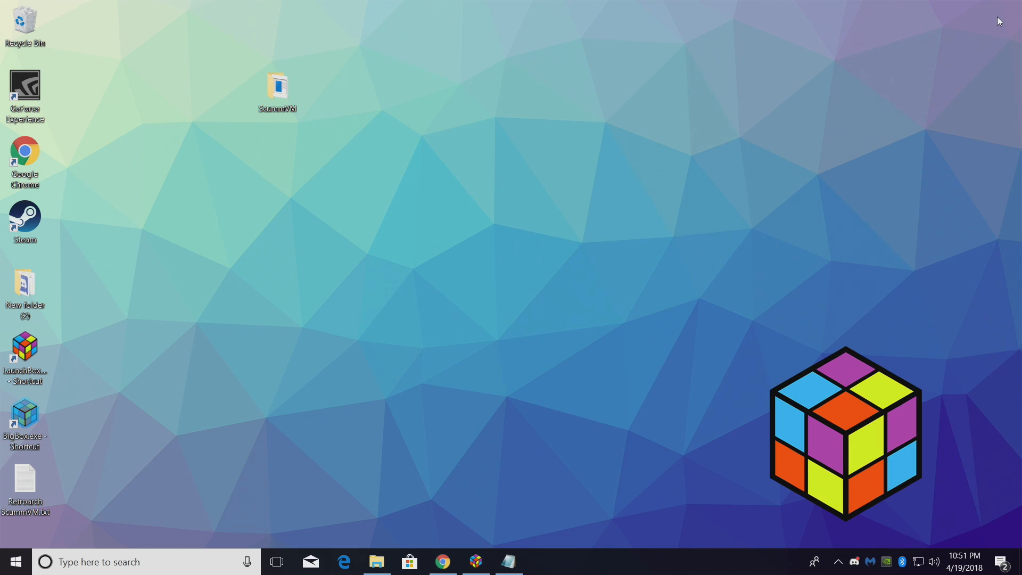
- Launch LaunchBox and open Retroarch in Manage Emulators for editing
left_click(476, 562)
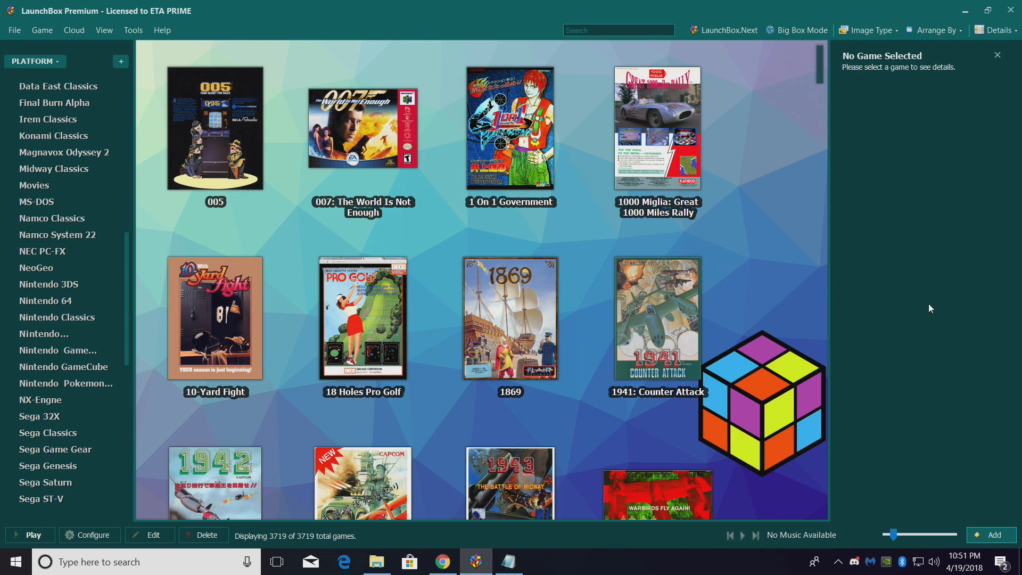
left_click(134, 33)
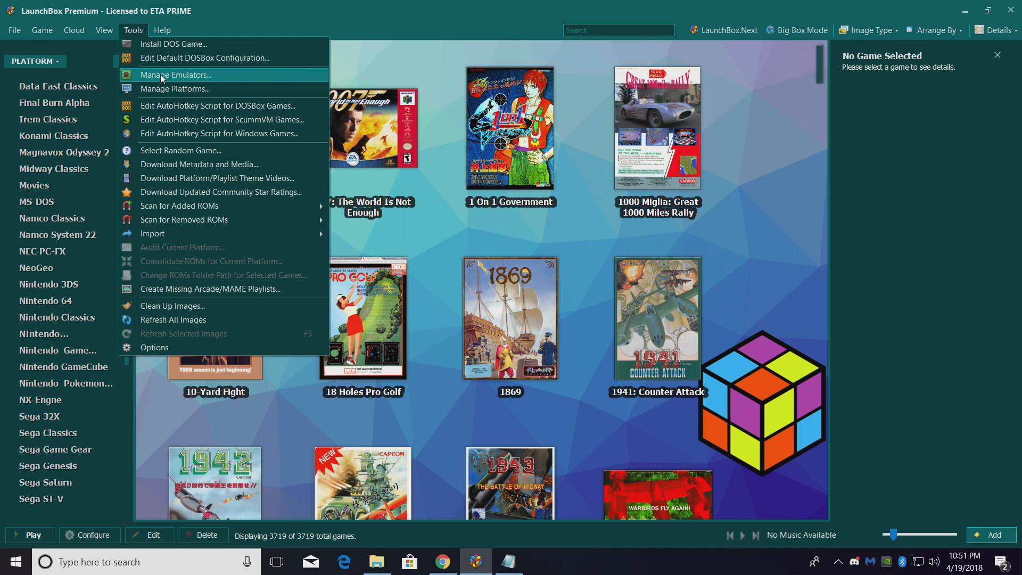
left_click(175, 75)
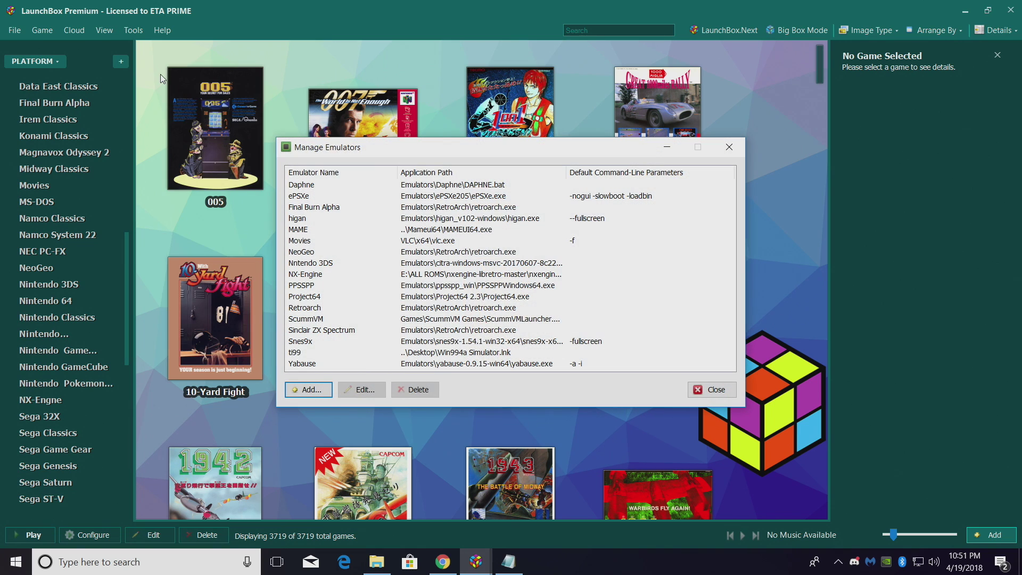
left_click(323, 309)
double_click(323, 309)
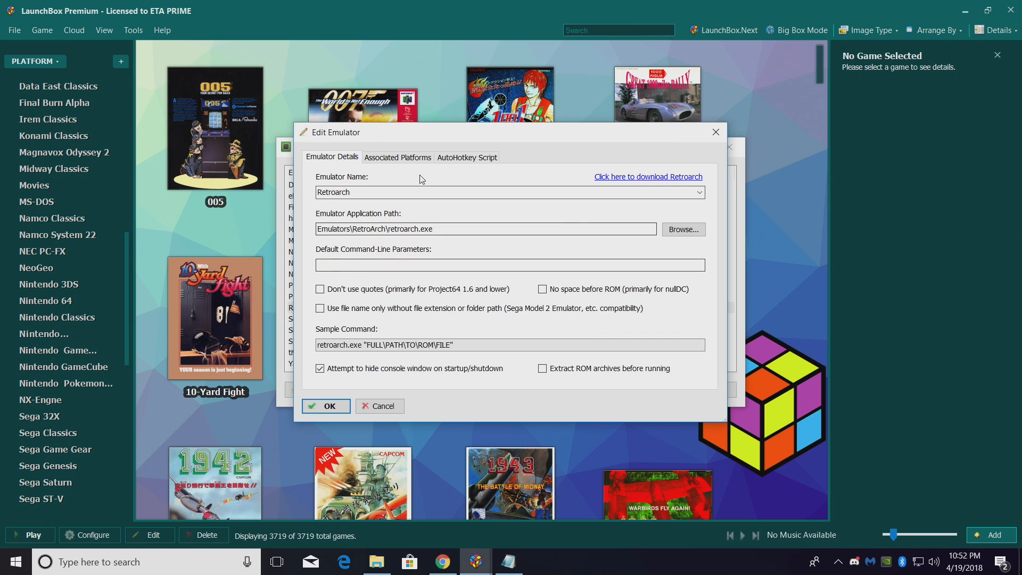
- Review Associated Platforms, checking the ScummVM row against the notes' scummvm core parameters
left_click(398, 157)
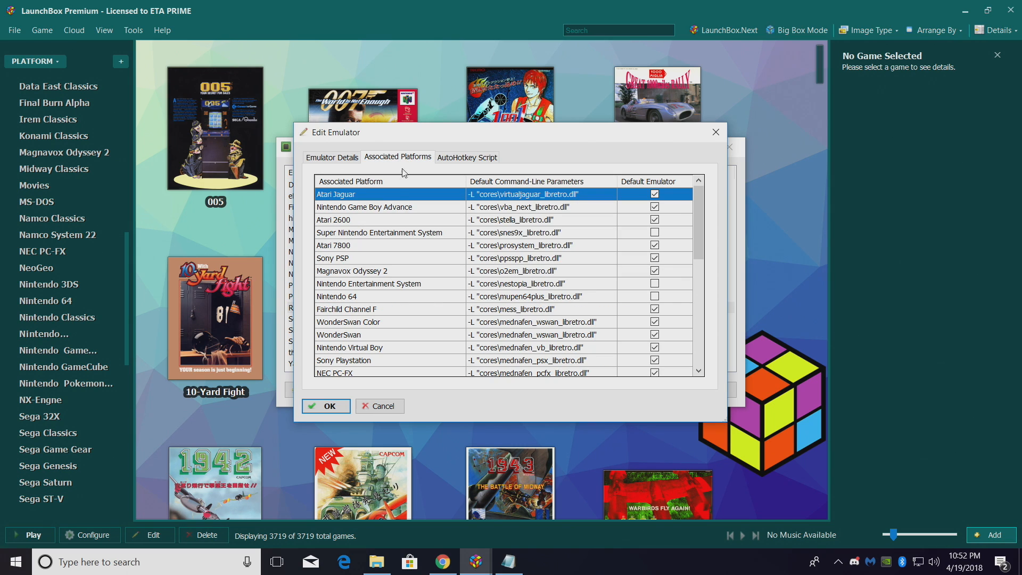
scroll(371, 245, "down", 8)
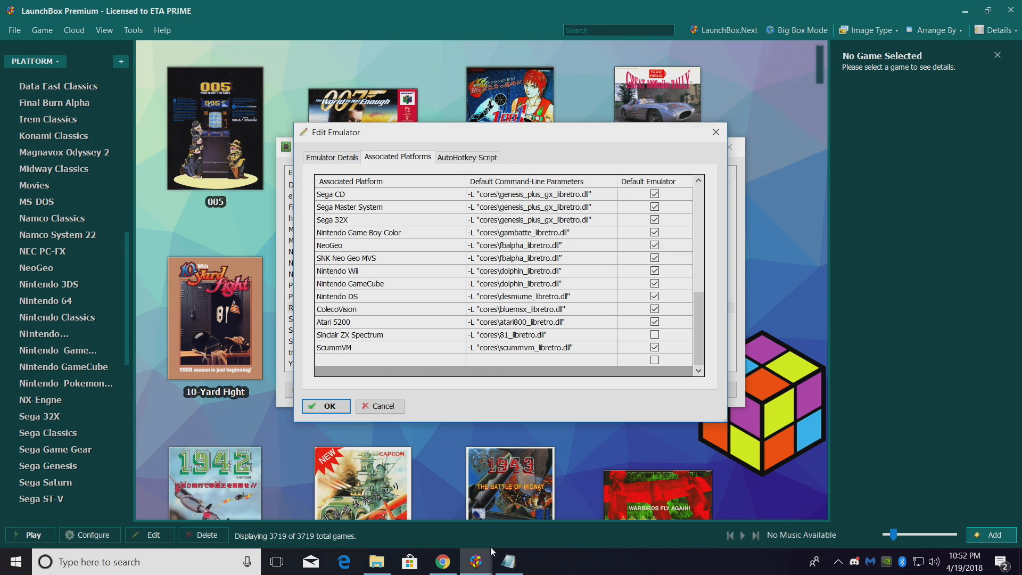
left_click(509, 562)
left_click_drag(494, 185, 555, 390)
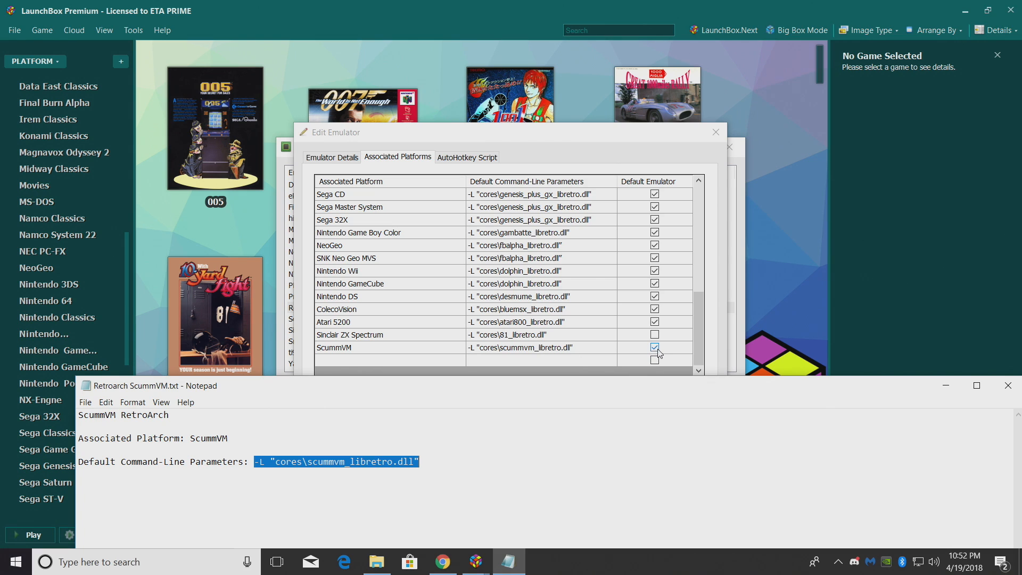
left_click(660, 136)
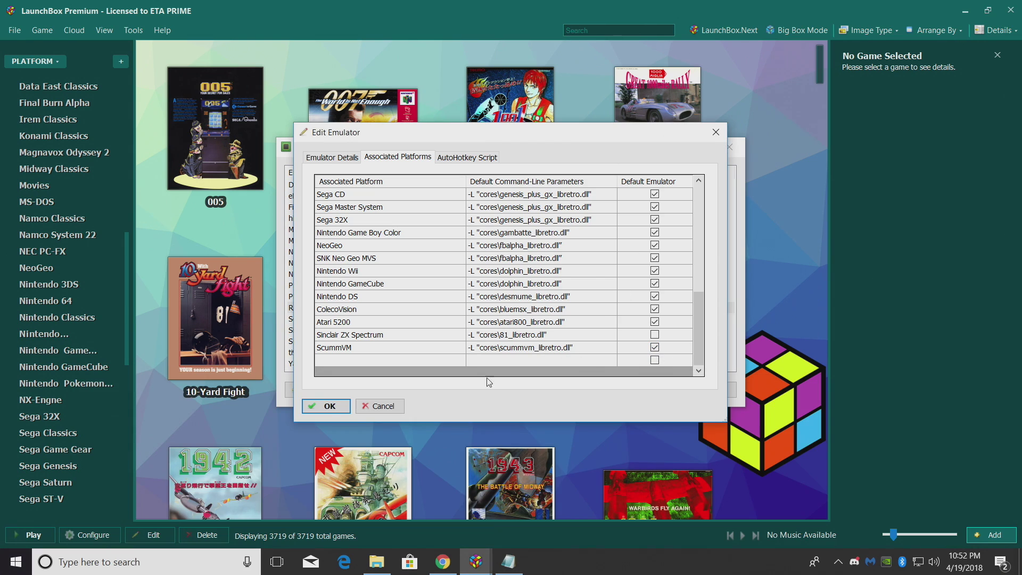
- Save the emulator with OK and close Manage Emulators
left_click(329, 406)
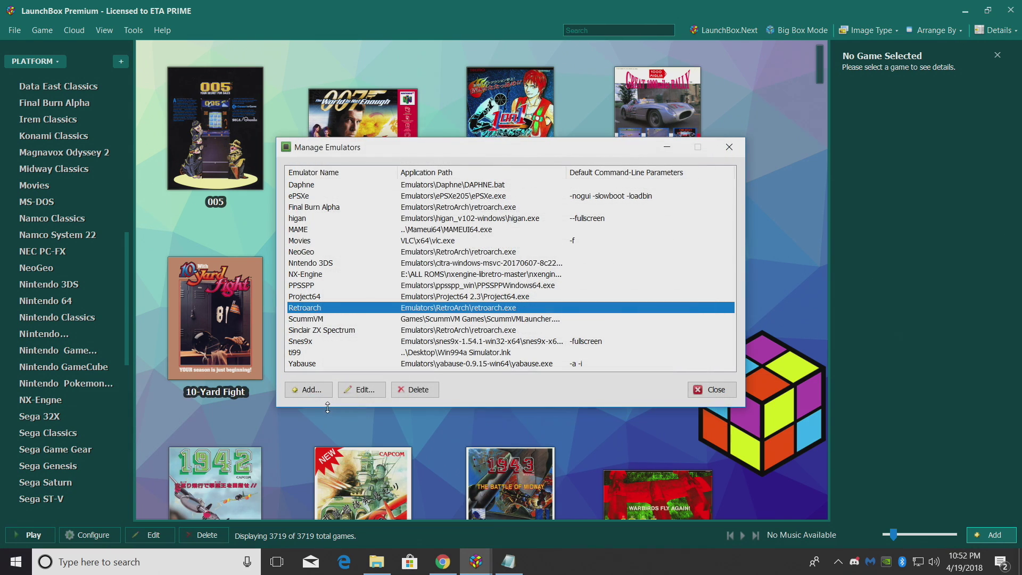
left_click(711, 390)
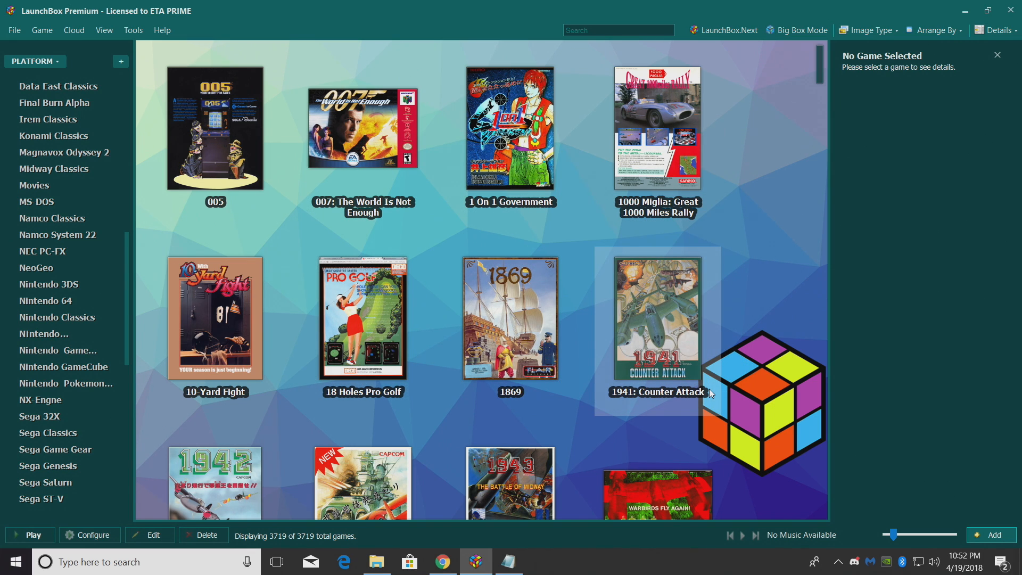
- Start Tools > Import > ROM Files and move past the wizard's welcome page
left_click(132, 30)
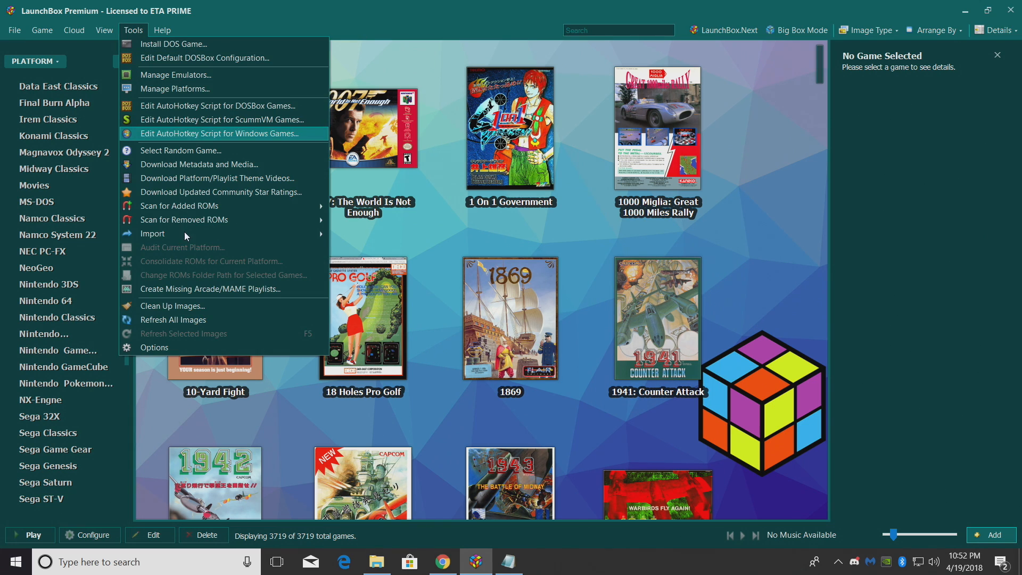
mouse_move(153, 233)
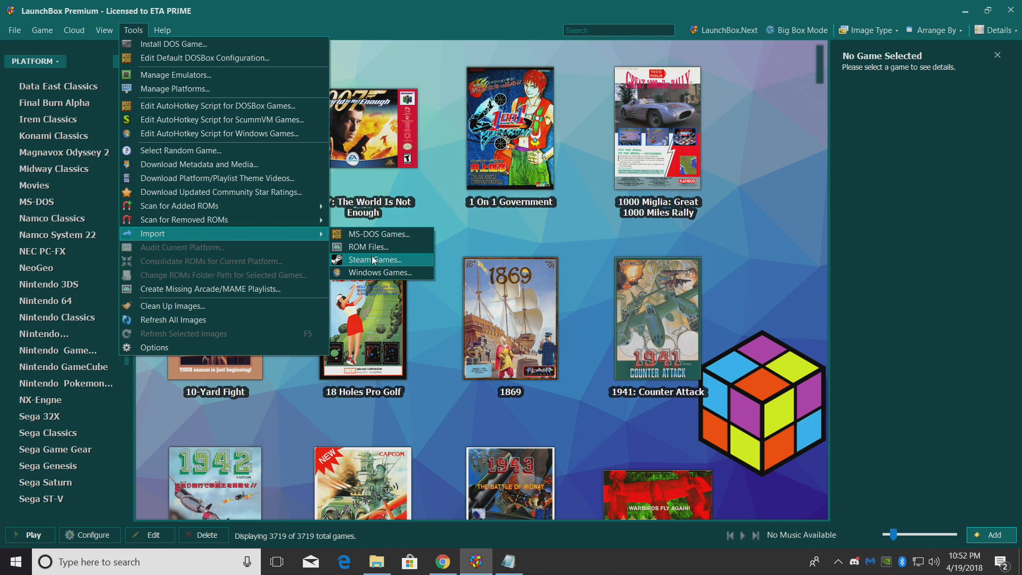
left_click(377, 251)
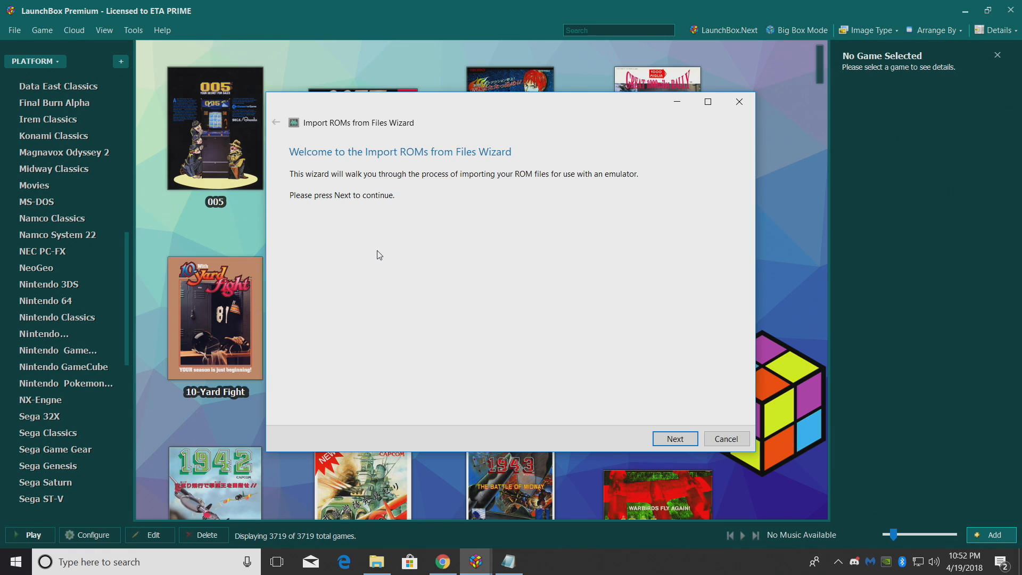
left_click(675, 439)
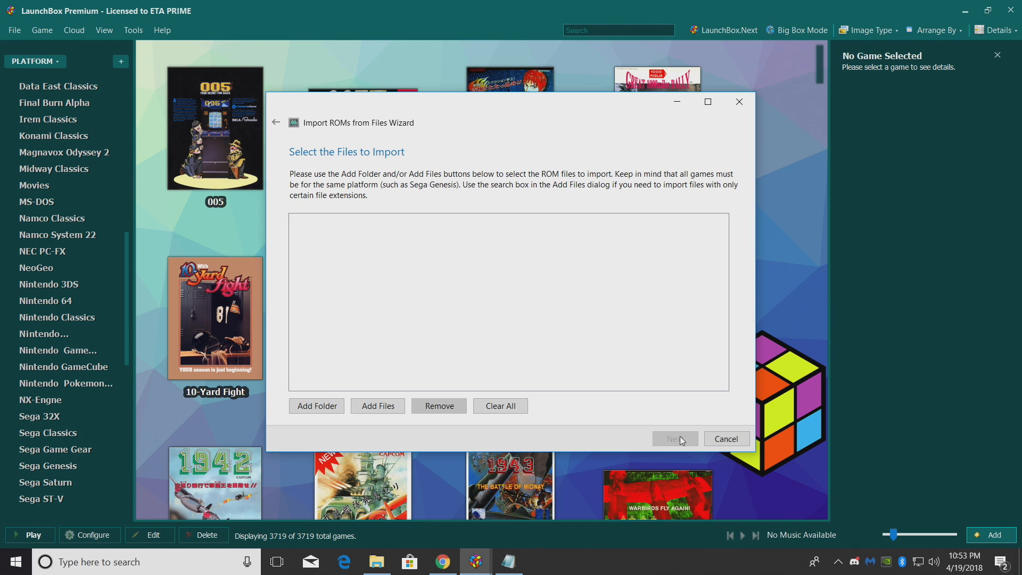
- Browse to the Games\ScummVM folder, search for .epicfail and select all six game files
left_click(378, 406)
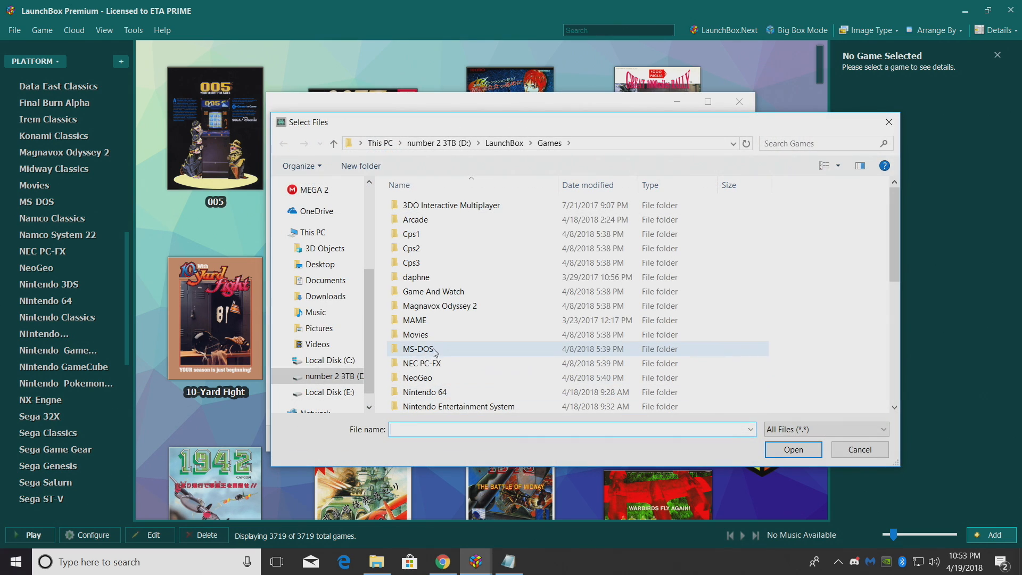
scroll(438, 348, "down", 3)
scroll(439, 348, "down", 3)
scroll(438, 336, "down", 3)
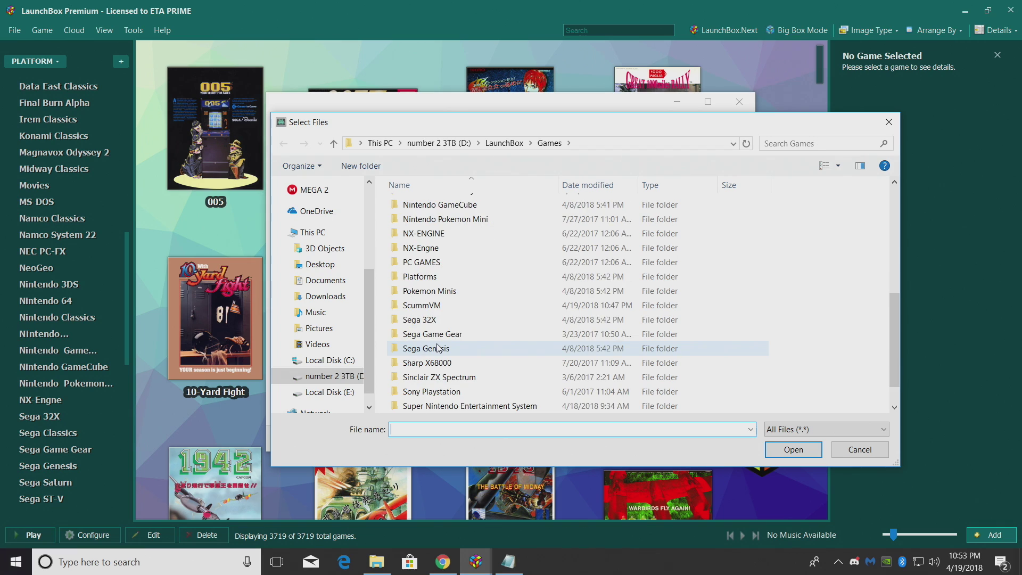
double_click(447, 308)
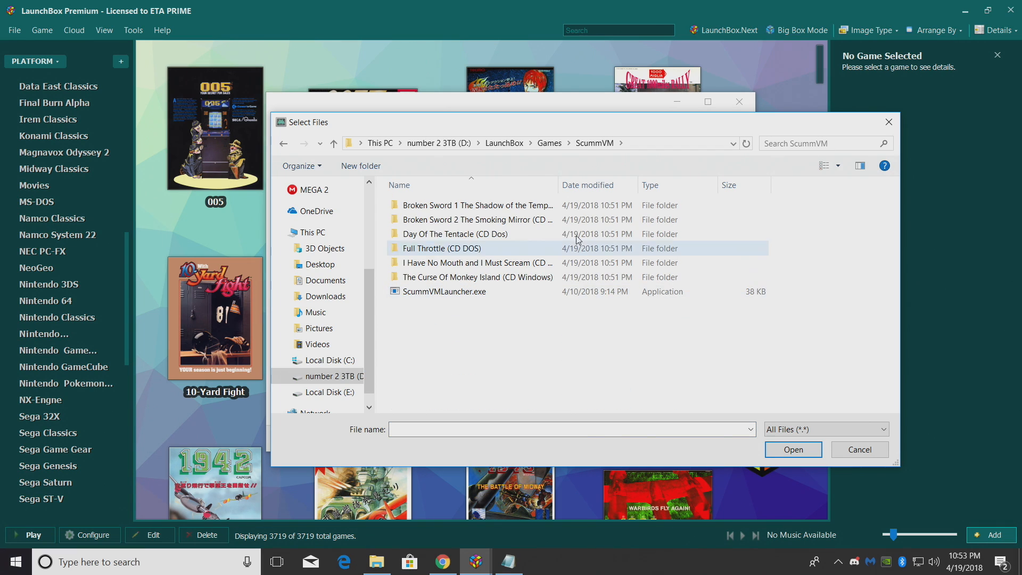
left_click(794, 143)
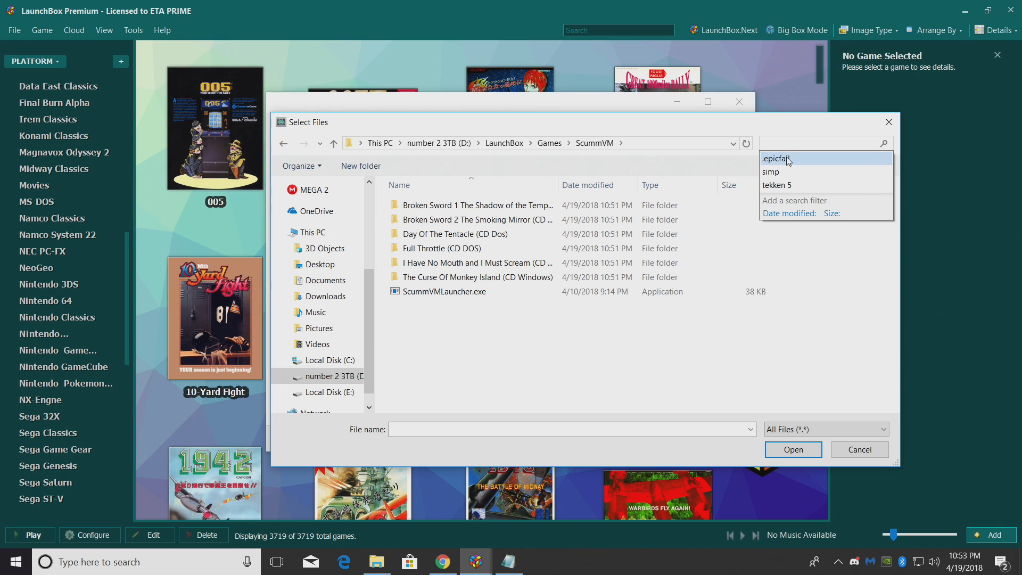
left_click(786, 157)
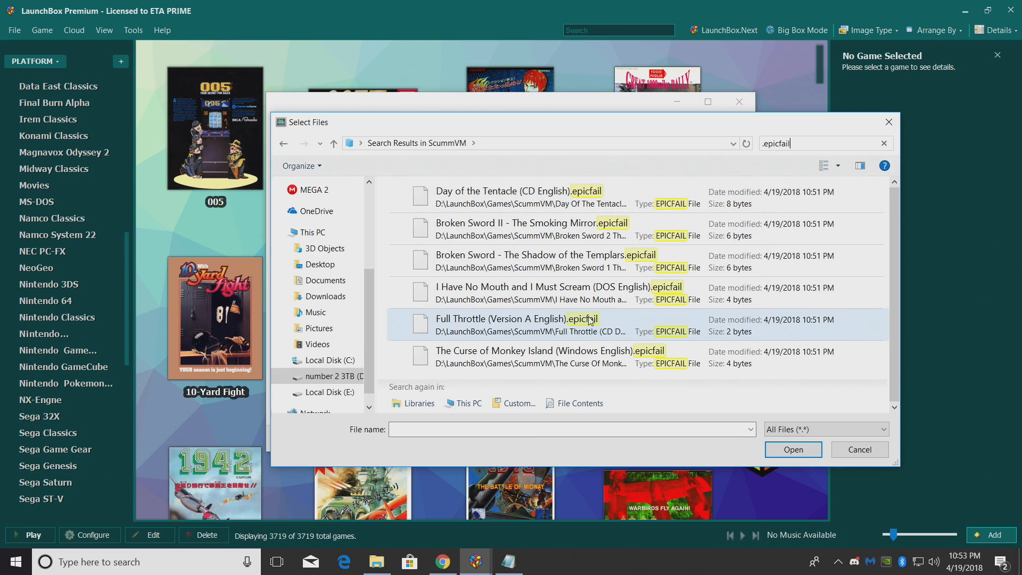
left_click(520, 196)
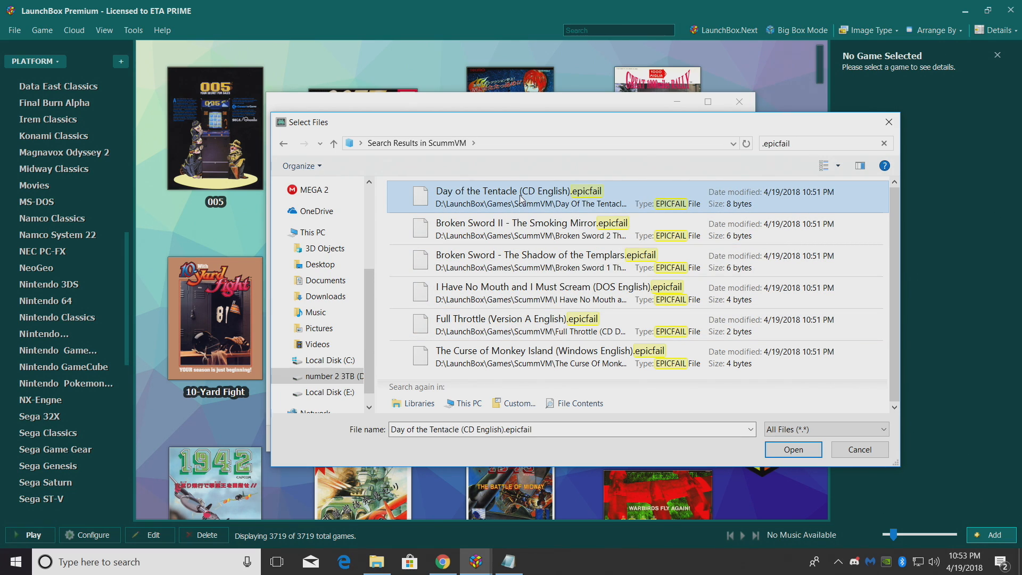
key("ctrl+a")
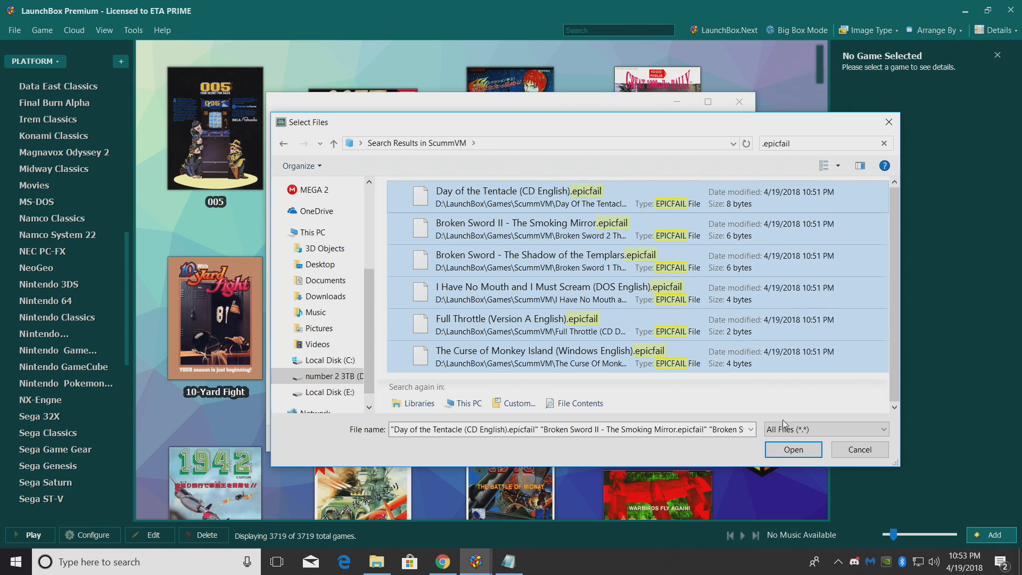
- Add the six files to the import and set the platform to ScummVM
left_click(793, 449)
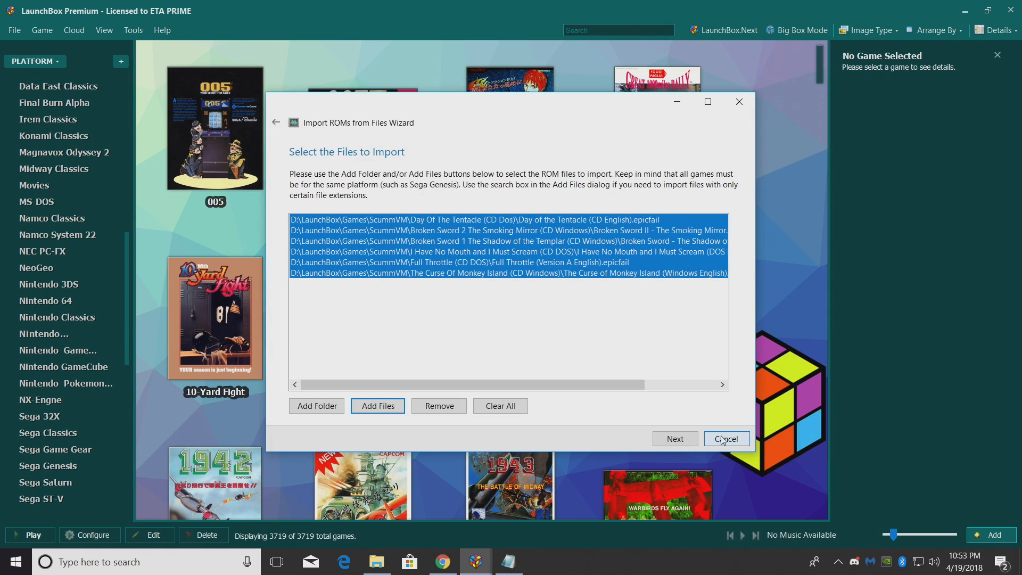
left_click(675, 439)
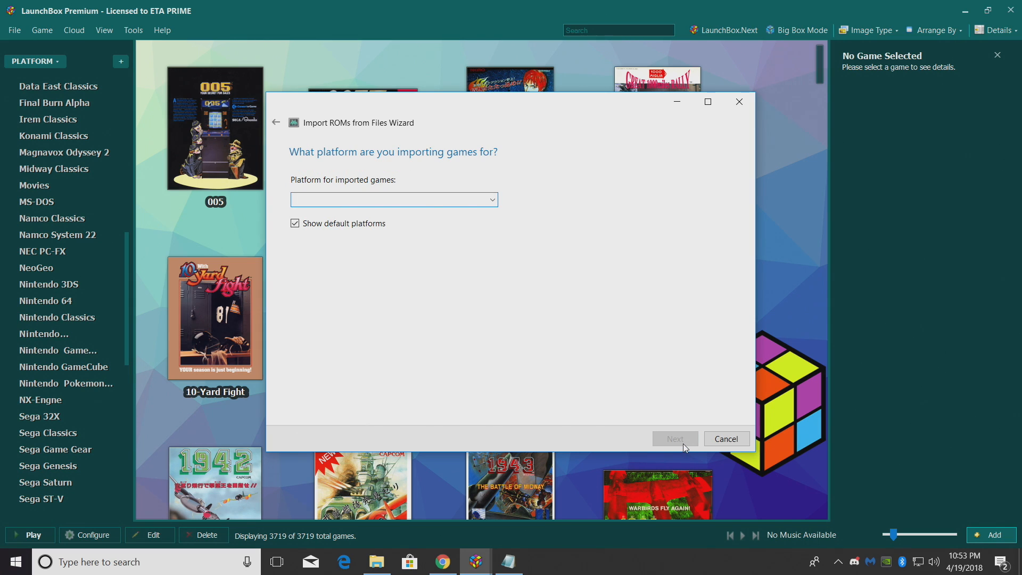
left_click(491, 200)
left_click_drag(491, 251, 494, 419)
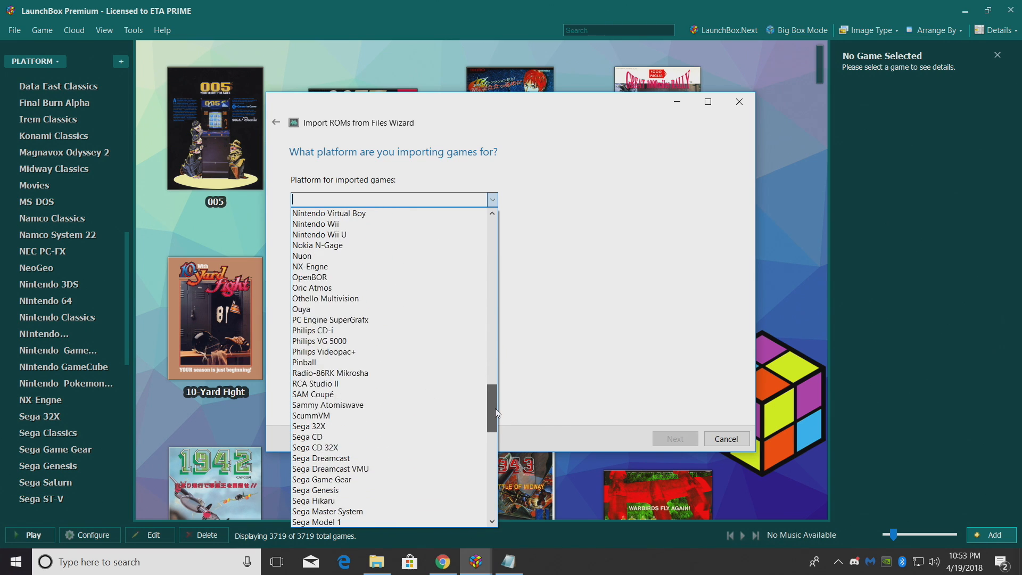
left_click(337, 341)
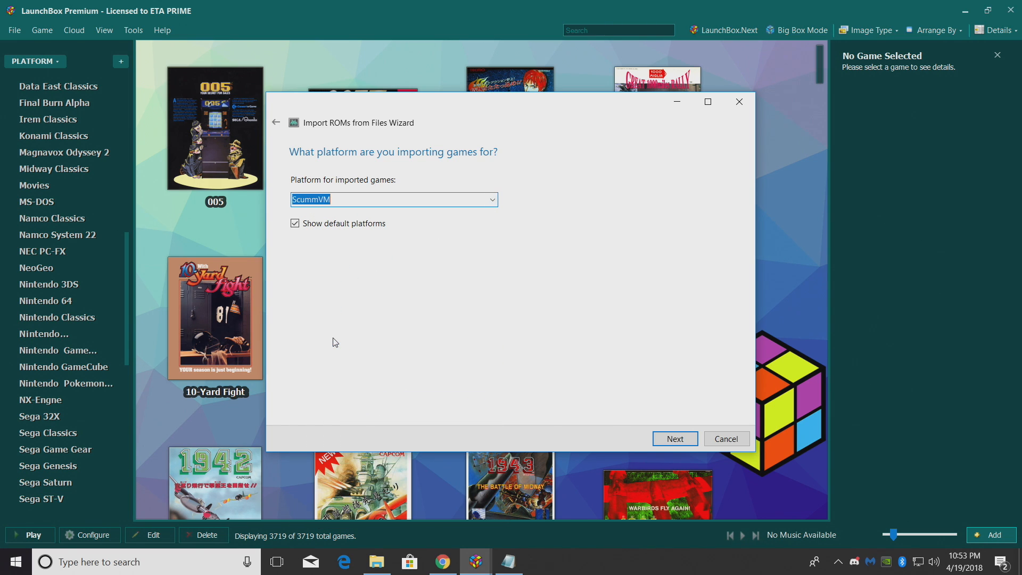
- Keep Retroarch as the emulator for the imported games
left_click(676, 438)
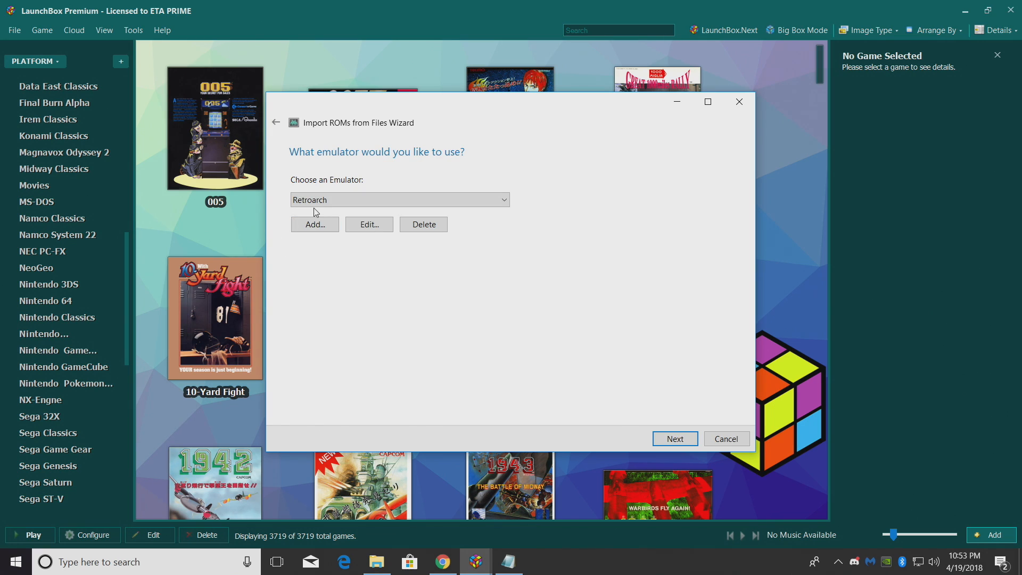
left_click(504, 200)
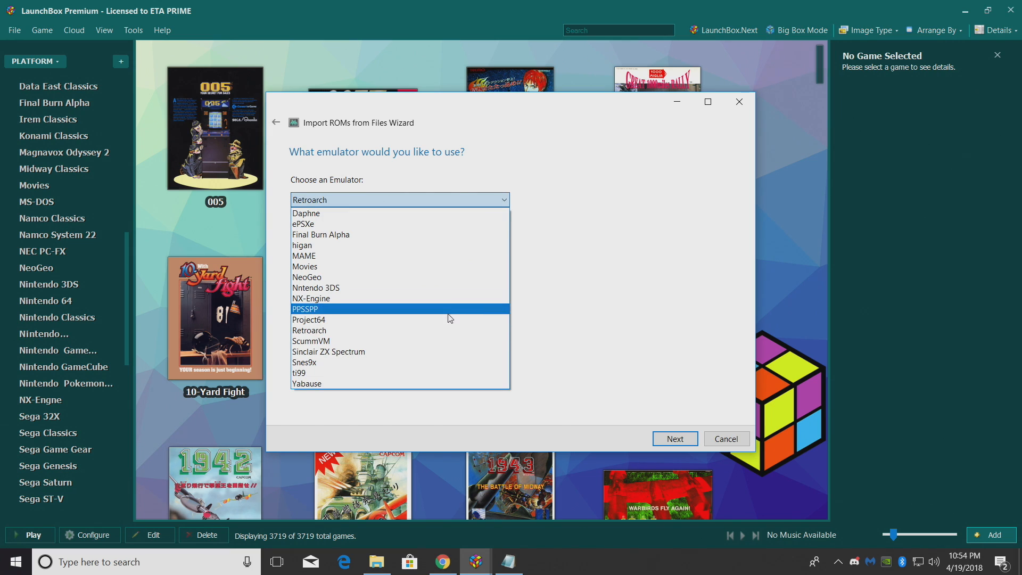
left_click(452, 330)
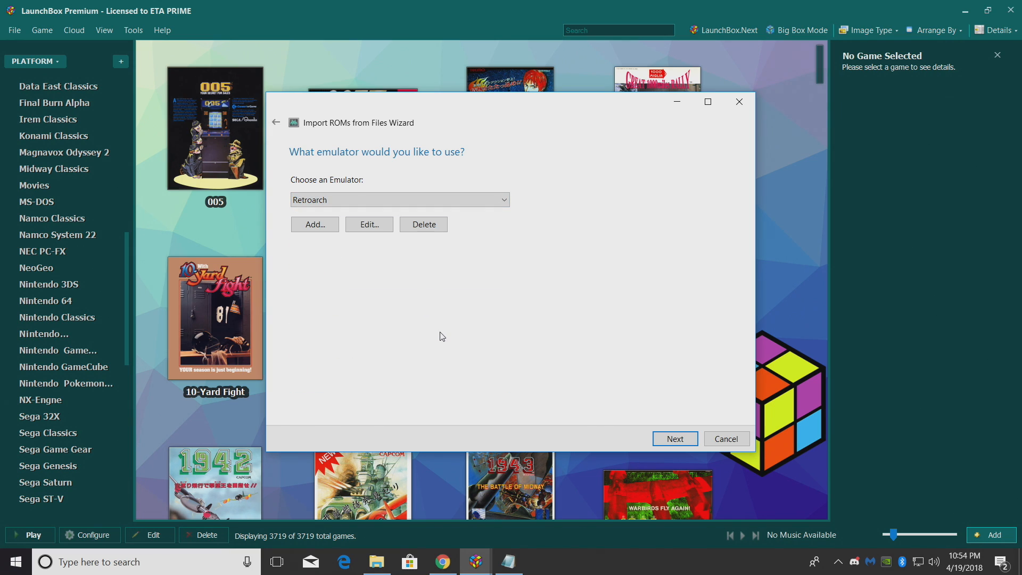
- Use the game files in their current location instead of copying or moving them
left_click(675, 439)
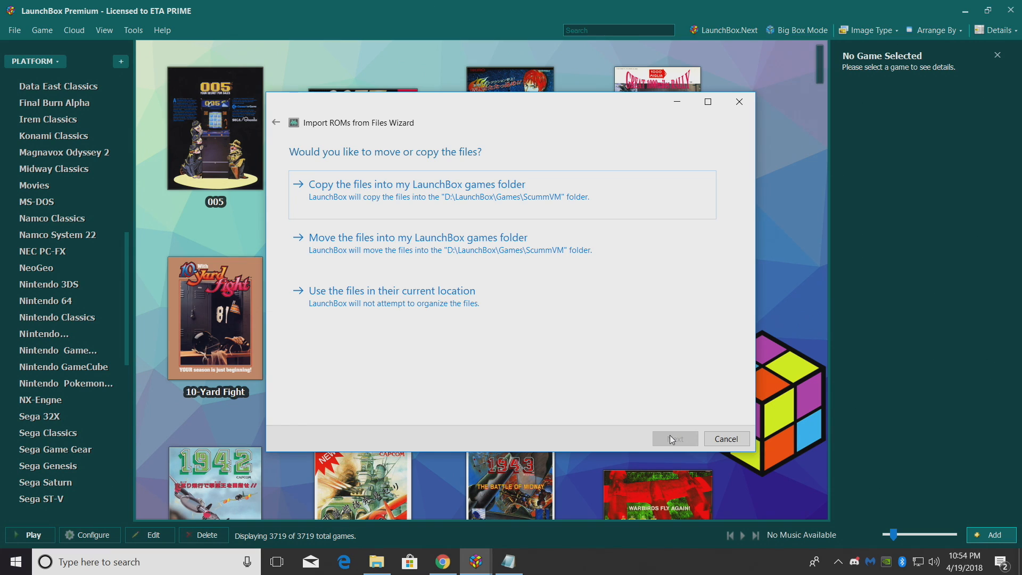
left_click(369, 303)
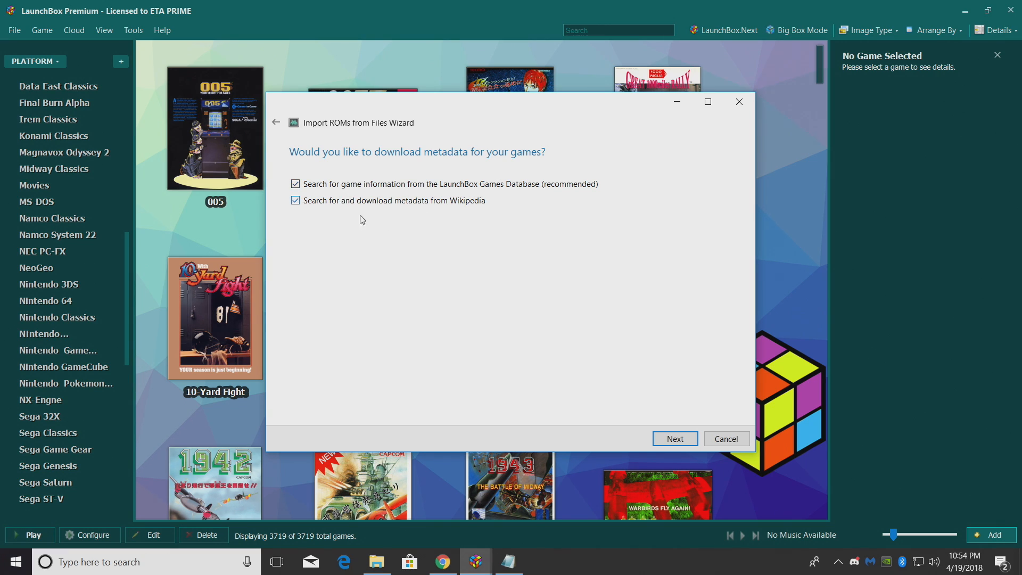
- Accept the default metadata, image and EmuMovies media choices and continue the import
left_click(675, 439)
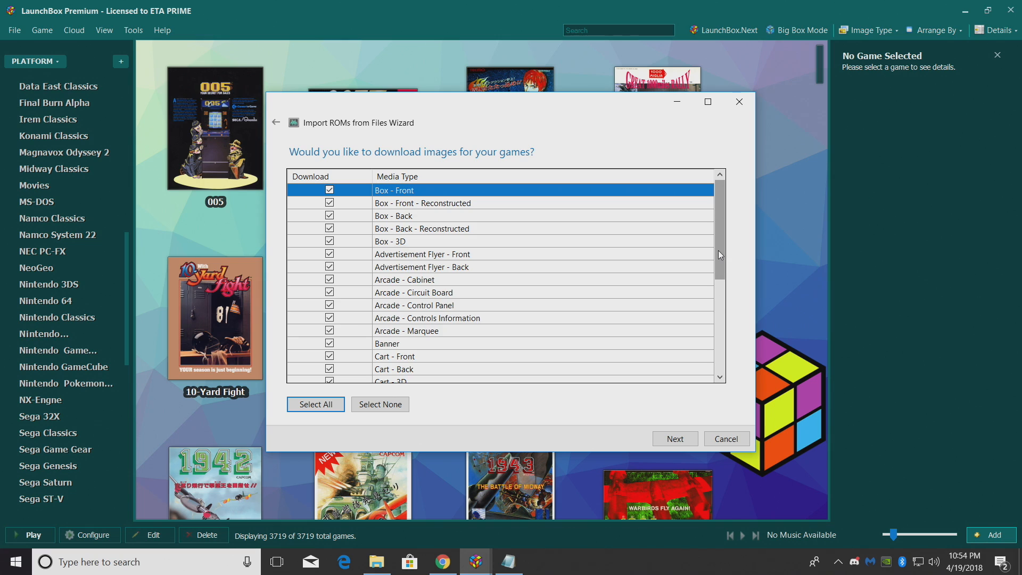
left_click_drag(718, 250, 691, 351)
key("Page_Up")
key("Page_Up")
left_click(674, 438)
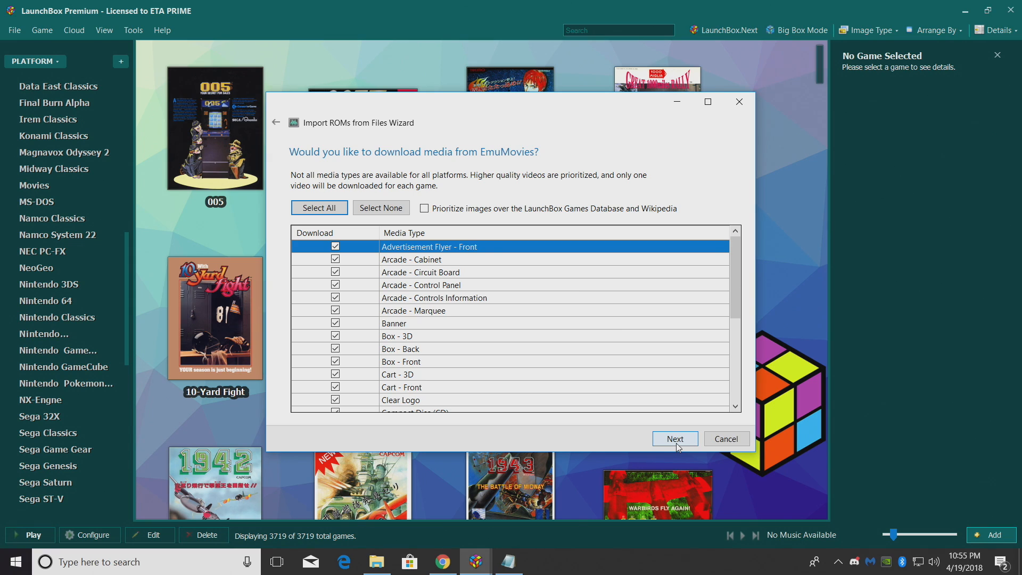
left_click(677, 440)
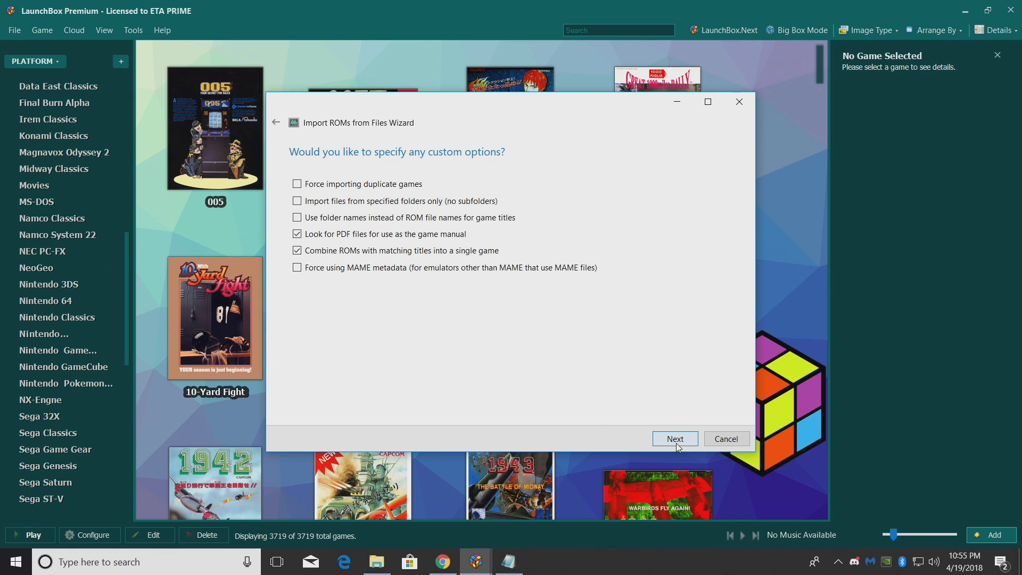
- Review the Ready to Import list of six games and finish the import
left_click(677, 439)
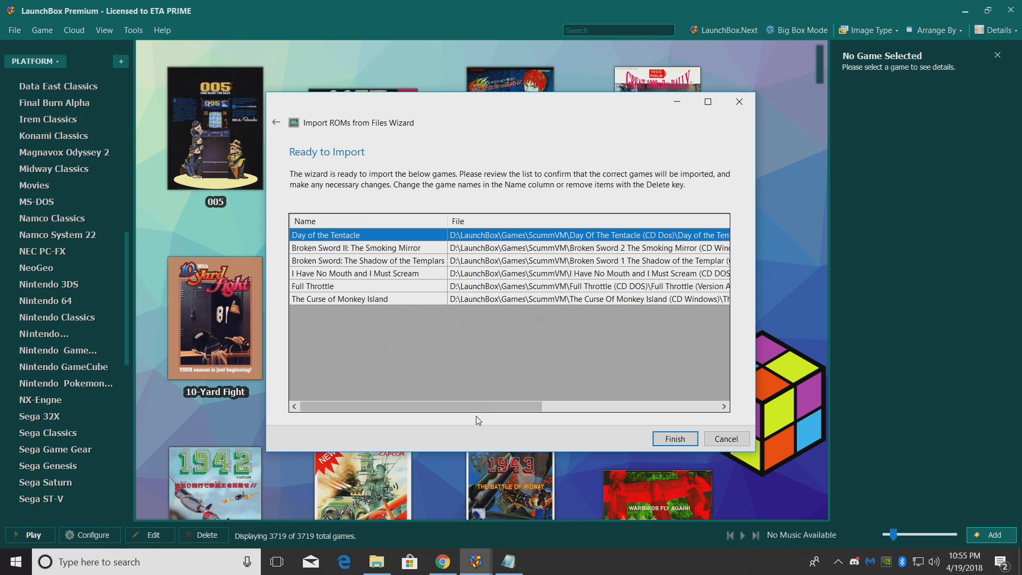
left_click_drag(480, 406, 719, 409)
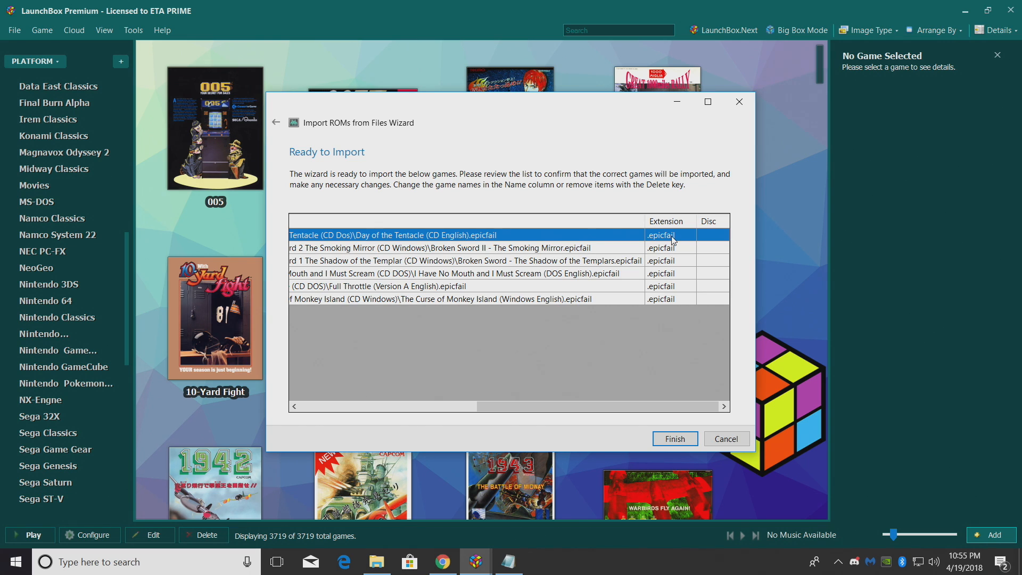
left_click(675, 438)
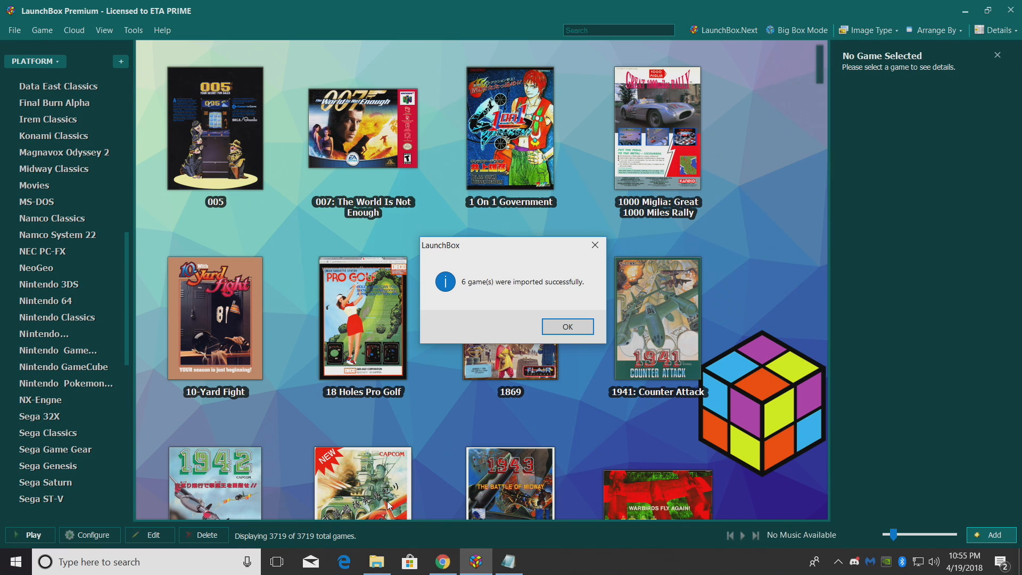
- Dismiss the '6 games imported' message and select the new ScummVM platform
left_click(559, 330)
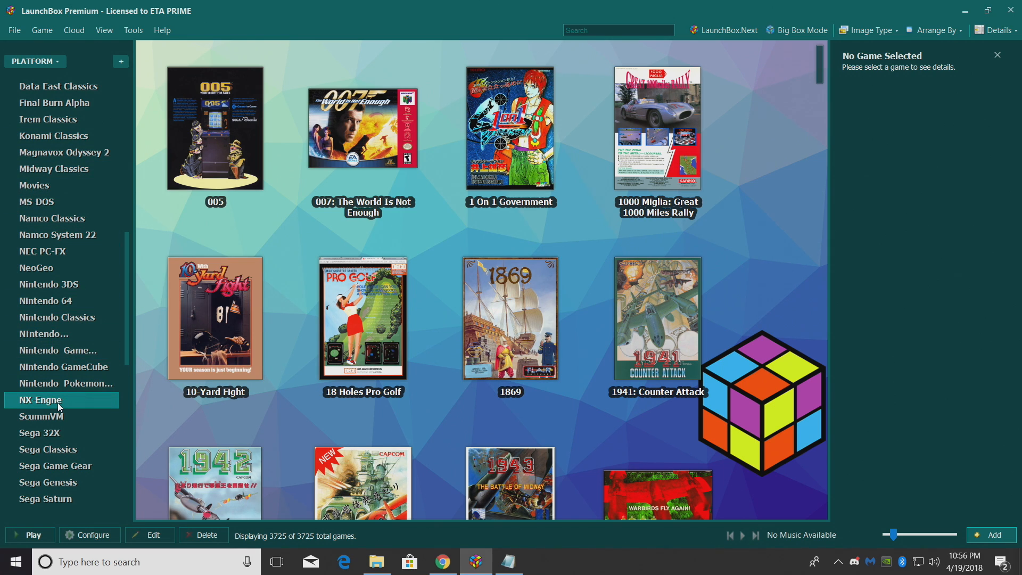
left_click(45, 418)
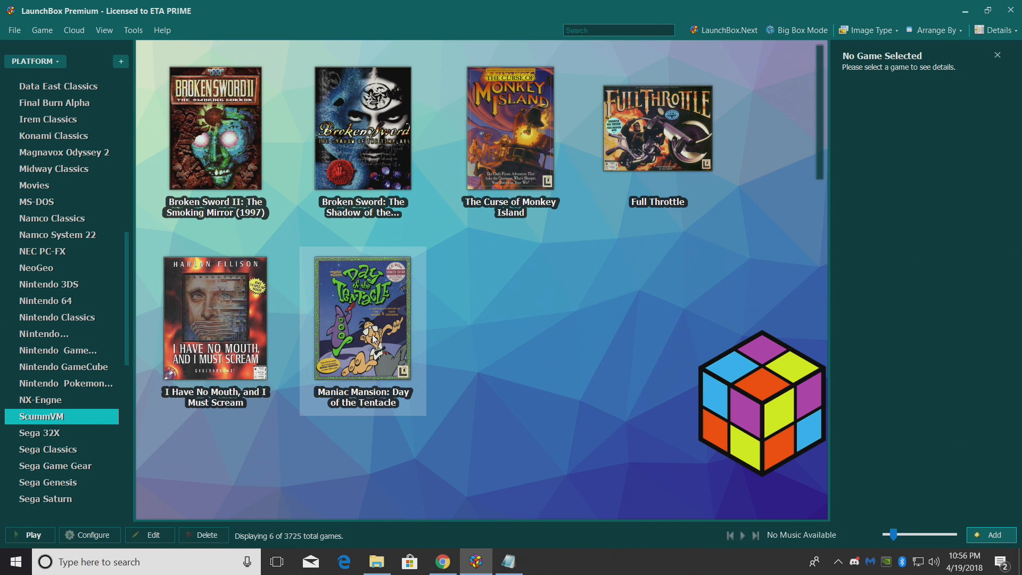
- Launch Maniac Mansion: Day of the Tentacle and walk Bernard to the door, then the grandfather clock
double_click(362, 320)
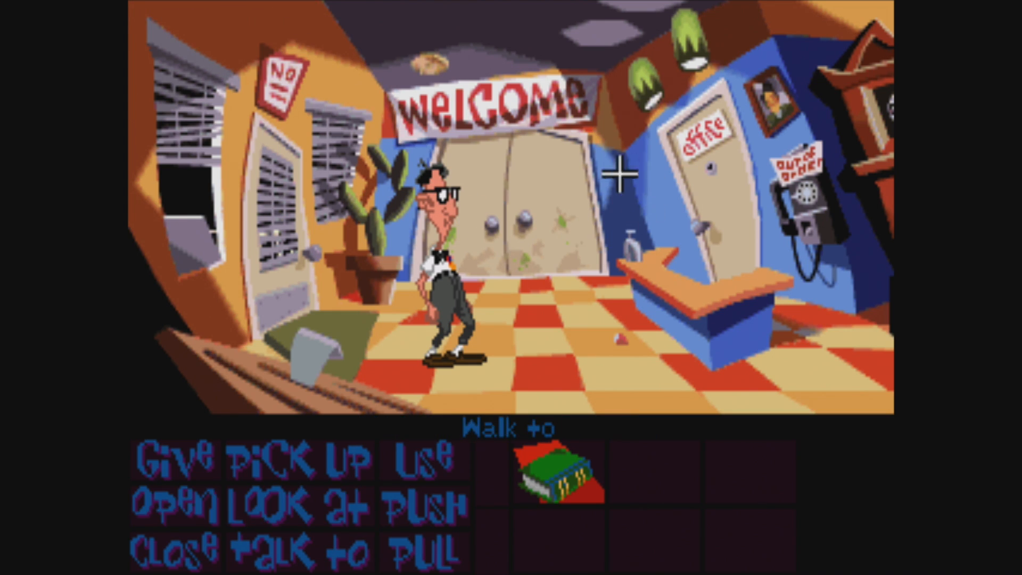
right_click(303, 224)
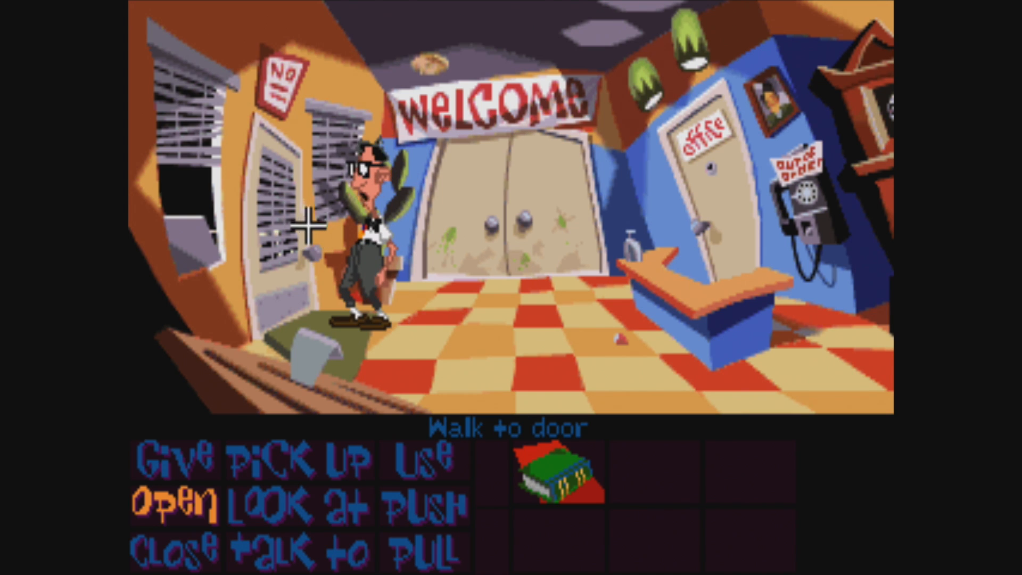
right_click(881, 205)
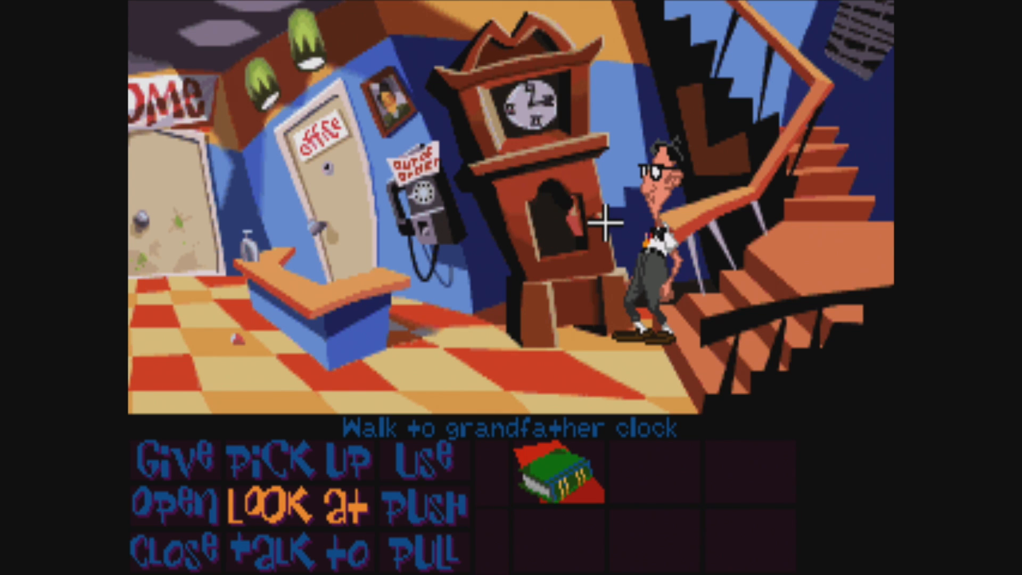
key("F1")
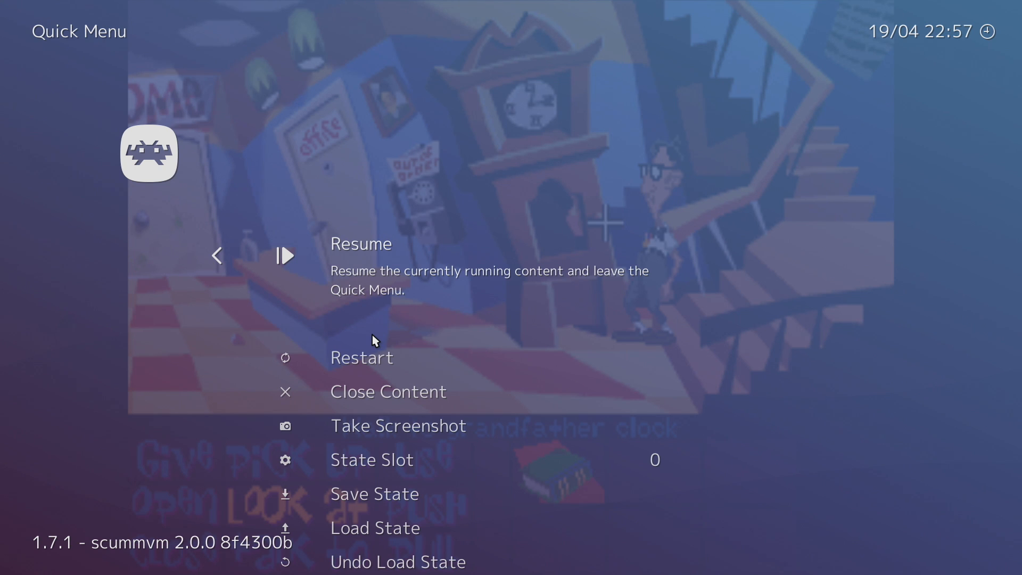
key("Down")
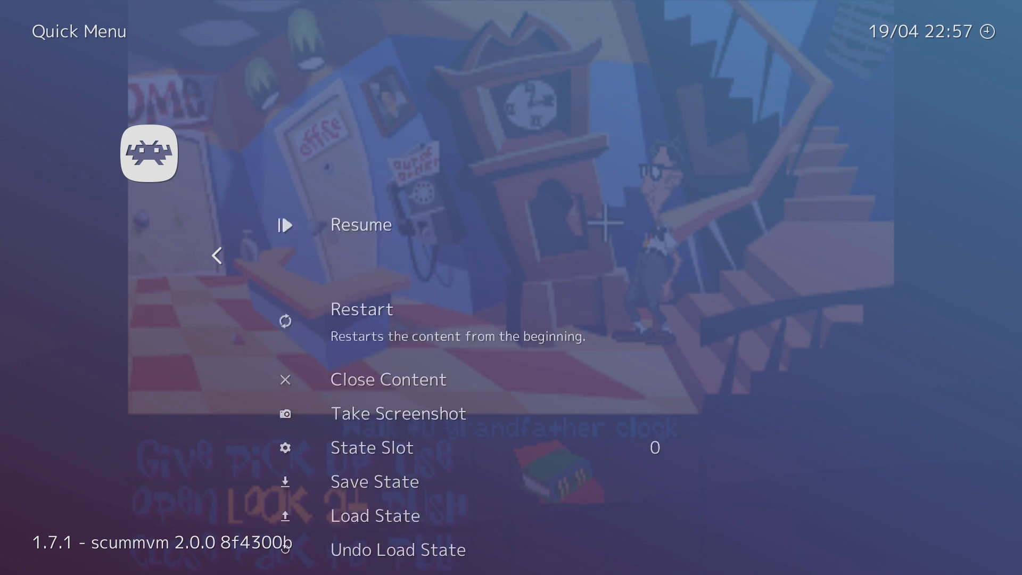
key("Down")
key("Down")
key("Down")
key("Down")
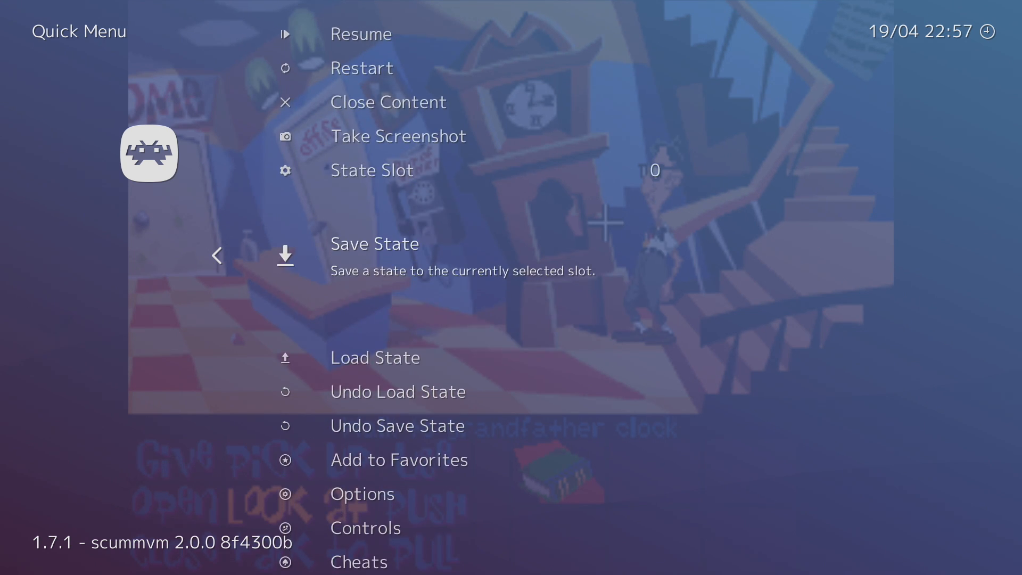
key("Return")
key("F1")
key("Down")
key("Return")
key("F1")
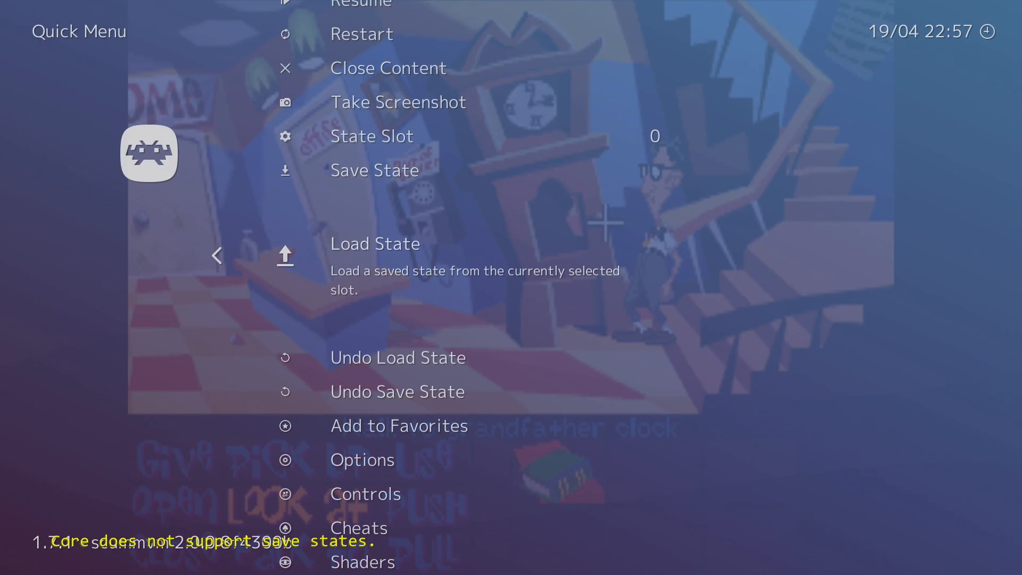
key("Down")
key("Down")
key("Down")
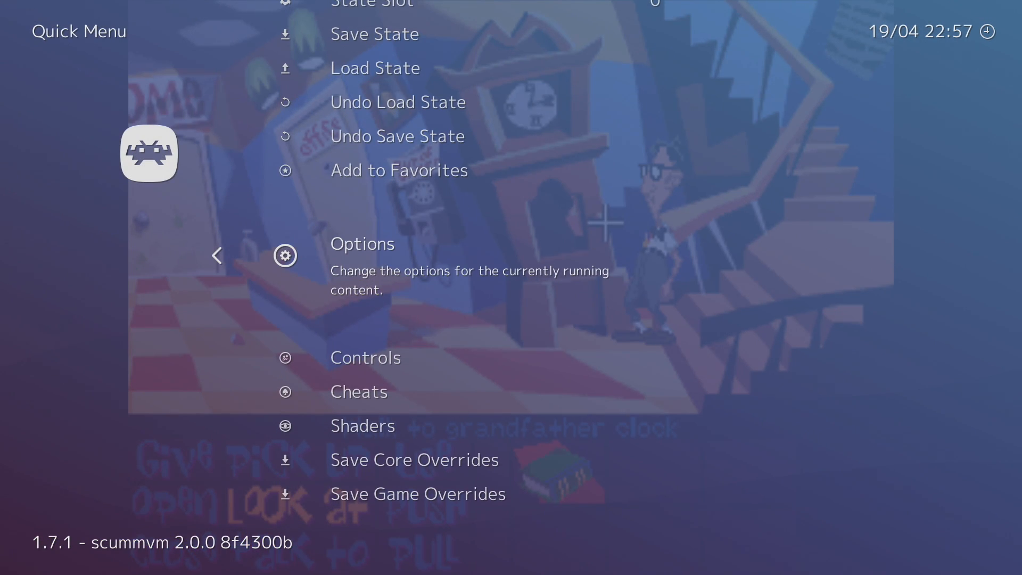
key("Return")
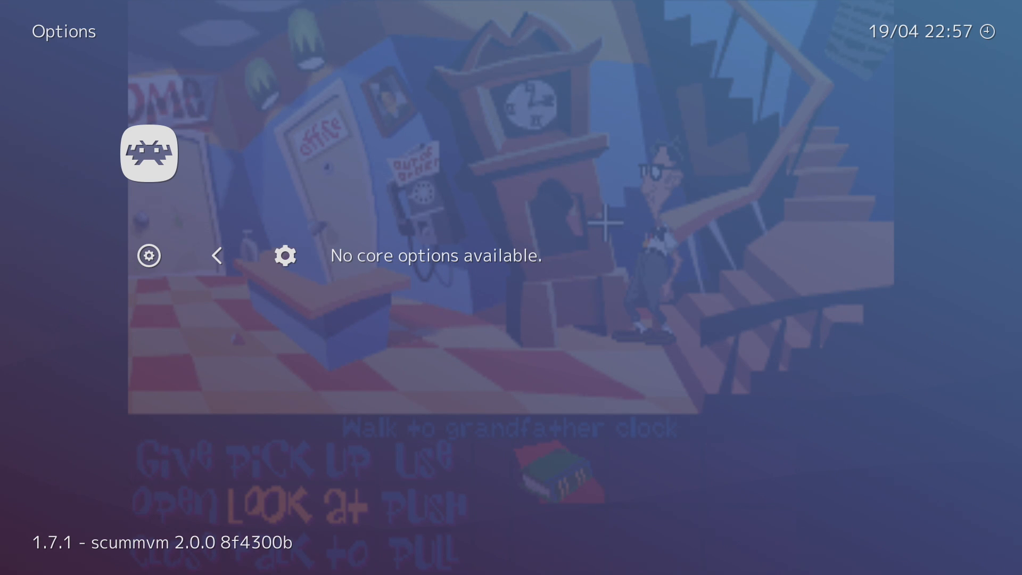
key("BackSpace")
key("Down")
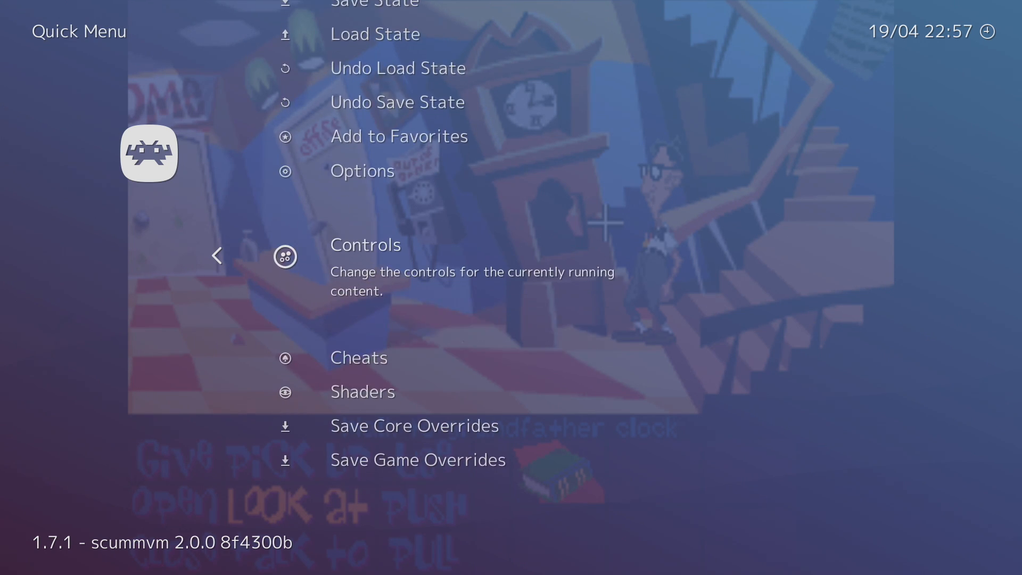
key("Return")
key("Down")
key("Down")
key("Down")
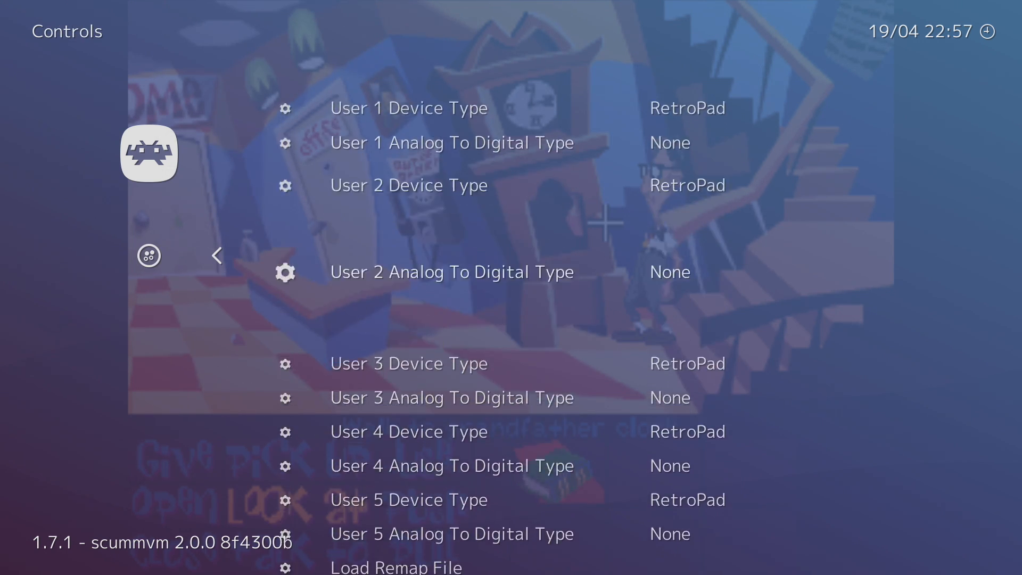
key("Down")
key("Down")
key("Down")
key("Down")
key("Down")
key("Down")
key("Down")
key("Down")
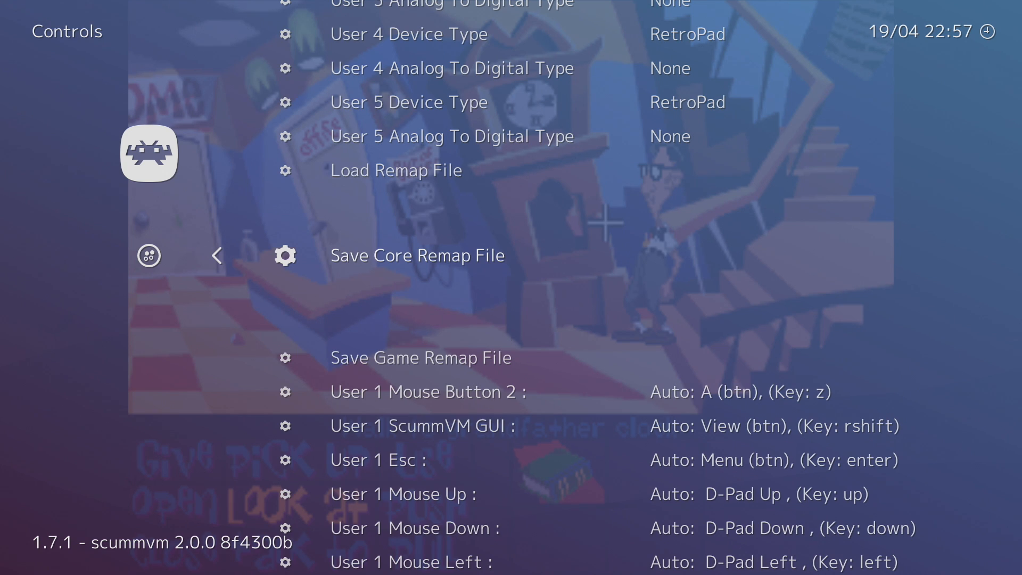
key("Down")
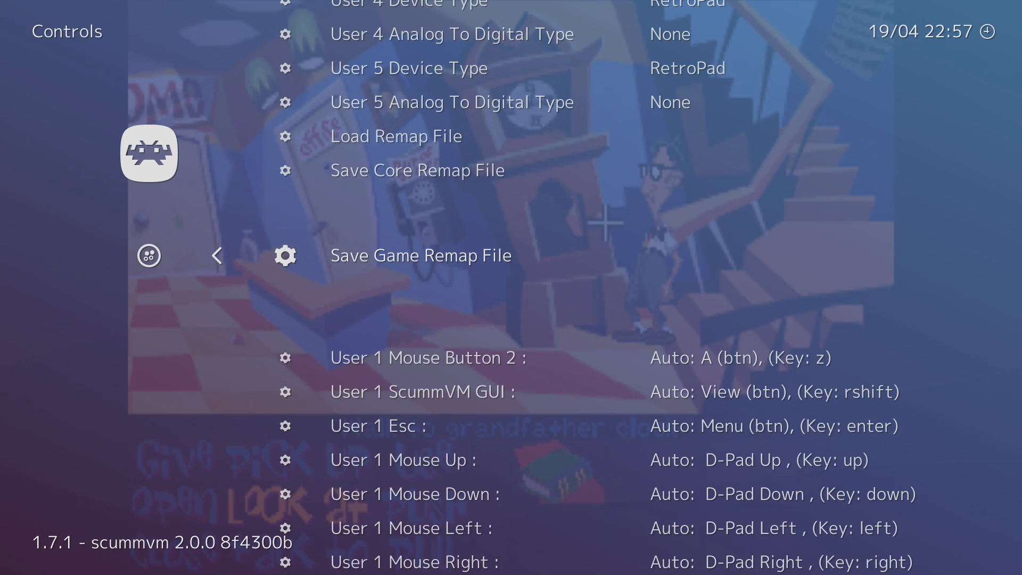
key("Down")
key("Down")
key("Down")
key("Down")
key("Down")
key("Down")
key("Up")
key("Up")
key("Up")
key("Up")
key("Up")
key("Up")
key("Up")
key("Up")
key("Up")
key("Up")
key("Up")
key("Up")
key("Up")
key("Up")
key("BackSpace")
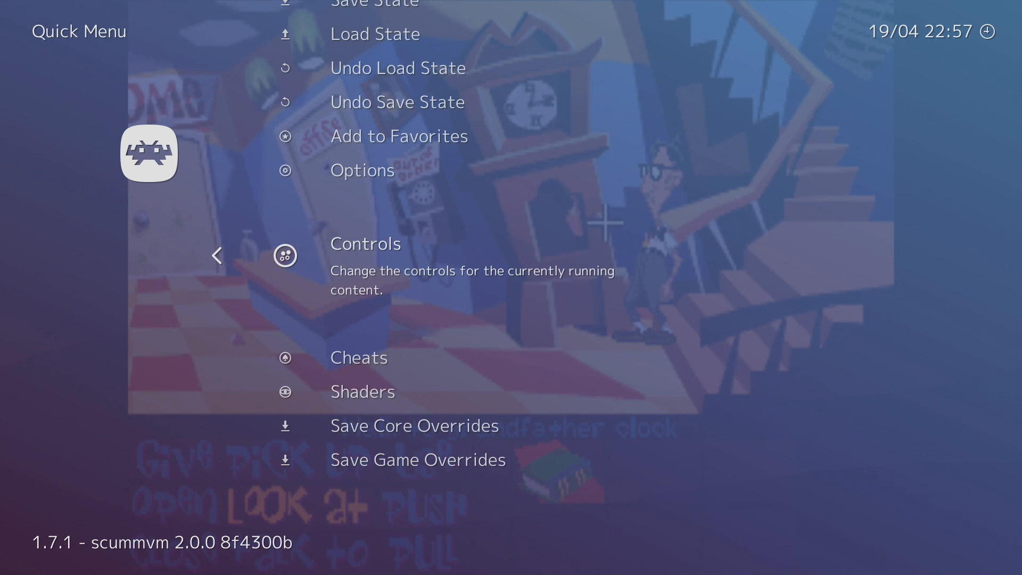
key("Down")
key("Down")
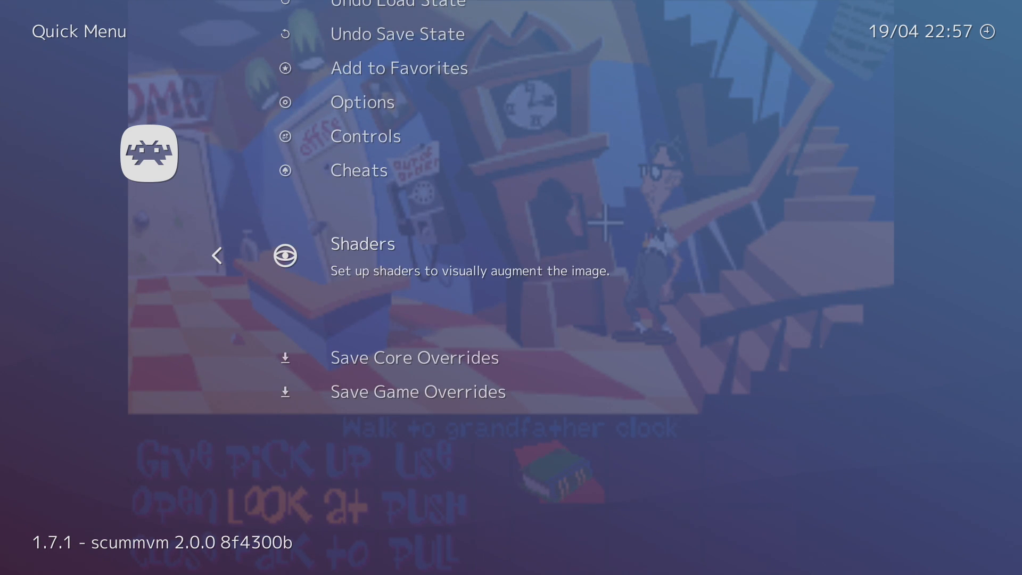
key("Up")
key("Up")
key("Up")
key("Up")
key("Up")
key("Up")
key("Up")
key("Up")
key("Up")
key("Up")
key("Up")
key("Up")
key("Up")
- Resume the game from the Quick Menu and send Bernard up the lobby stairs
key("Return")
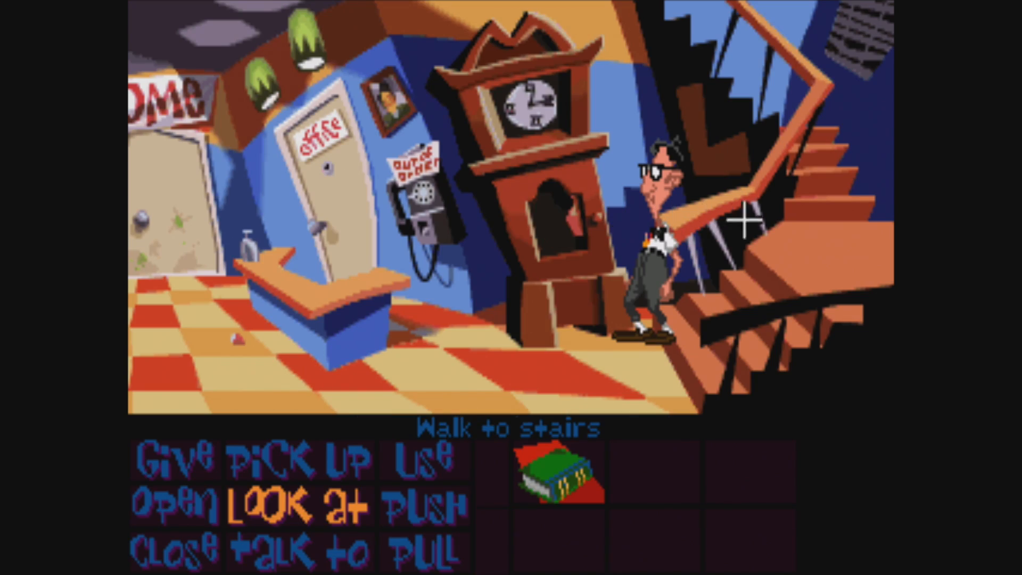
left_click(837, 102)
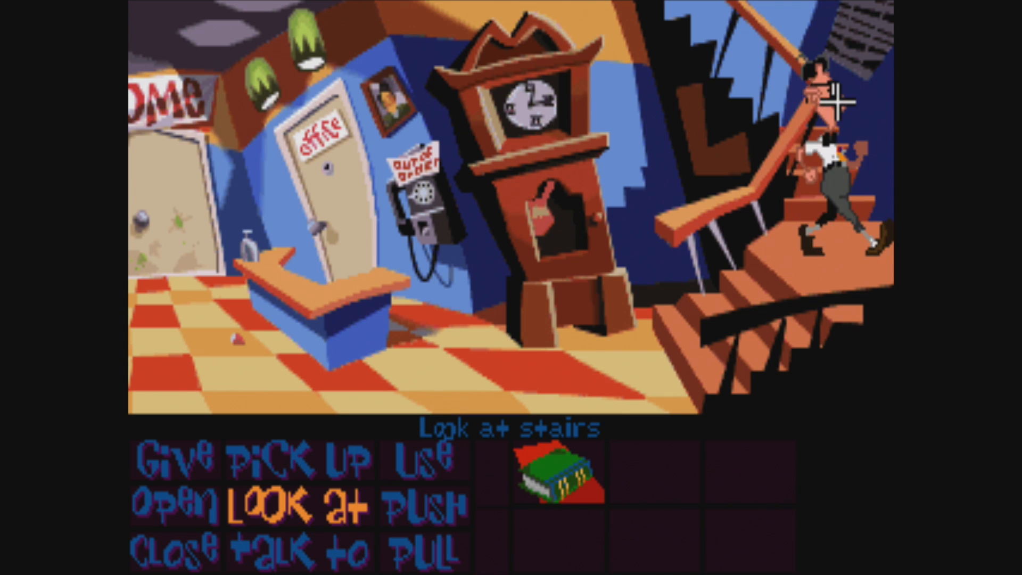